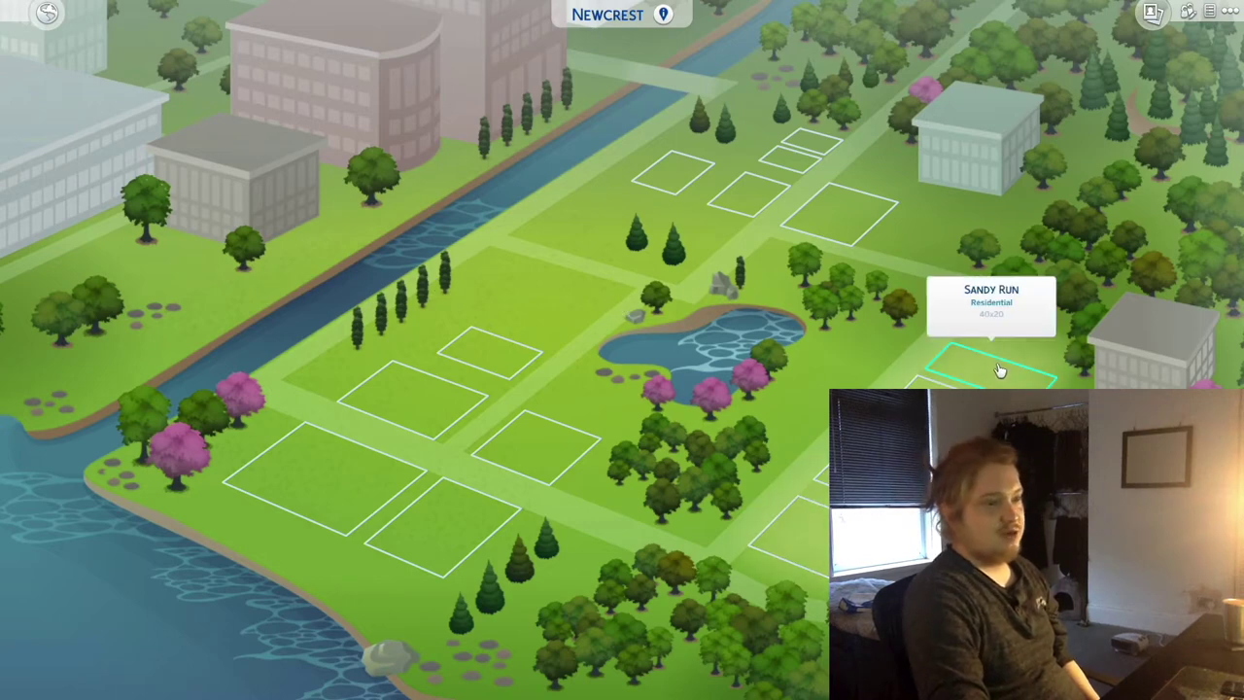
Choose the empty 30x20 Asphalt Abodes lot in Newcrest to build on.
{"action": "left_click", "coordinate": [480, 352]}
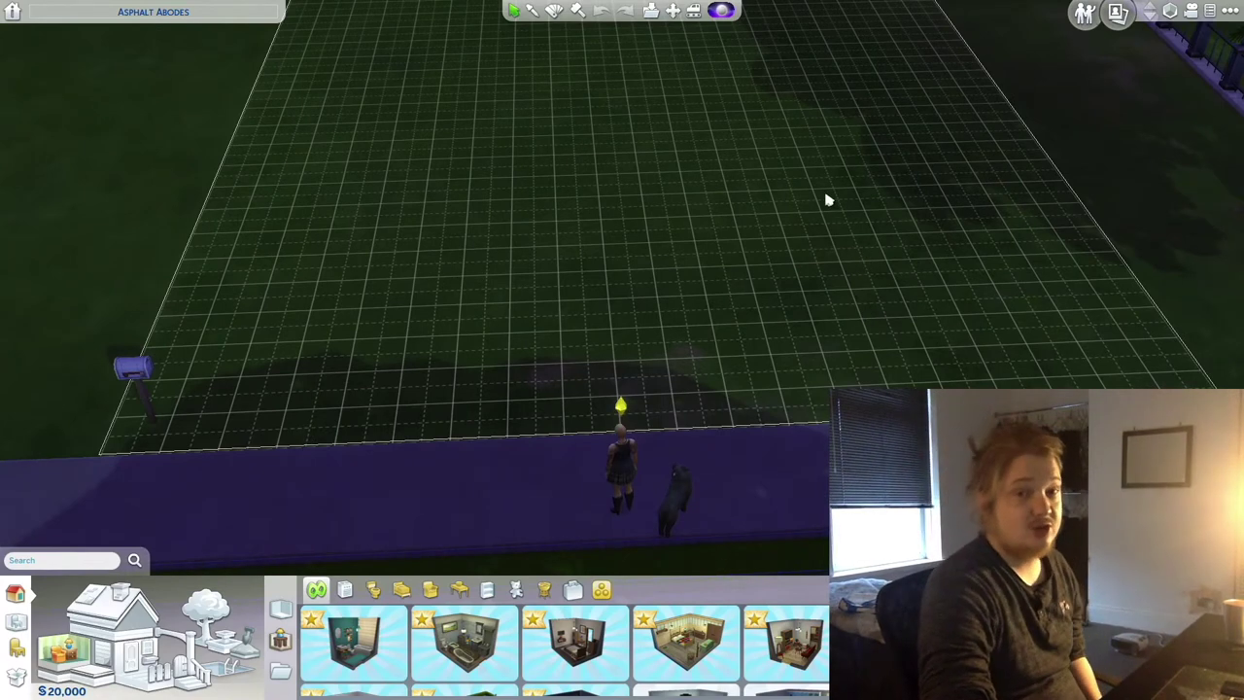
Draw the walls enclosing the room's outline across the lot.
{"action": "key", "text": "w"}
{"action": "mouse_move", "coordinate": [319, 103]}
{"action": "left_mouse_down"}
{"action": "mouse_move", "coordinate": [279, 208]}
{"action": "mouse_move", "coordinate": [268, 139]}
{"action": "left_mouse_up"}
{"action": "mouse_move", "coordinate": [547, 211]}
{"action": "left_mouse_down"}
{"action": "mouse_move", "coordinate": [554, 417]}
{"action": "mouse_move", "coordinate": [553, 278]}
{"action": "mouse_move", "coordinate": [742, 226]}
{"action": "left_mouse_up"}
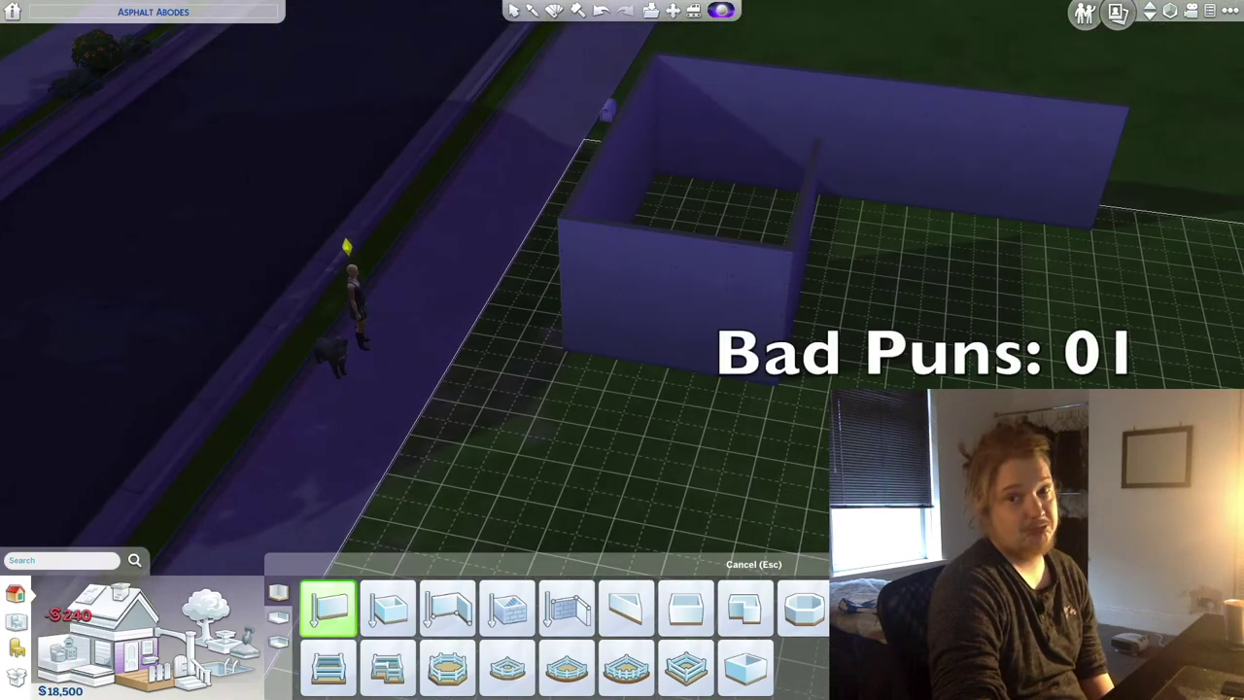
{"action": "left_click_drag", "start_coordinate": [742, 226], "coordinate": [129, 201]}
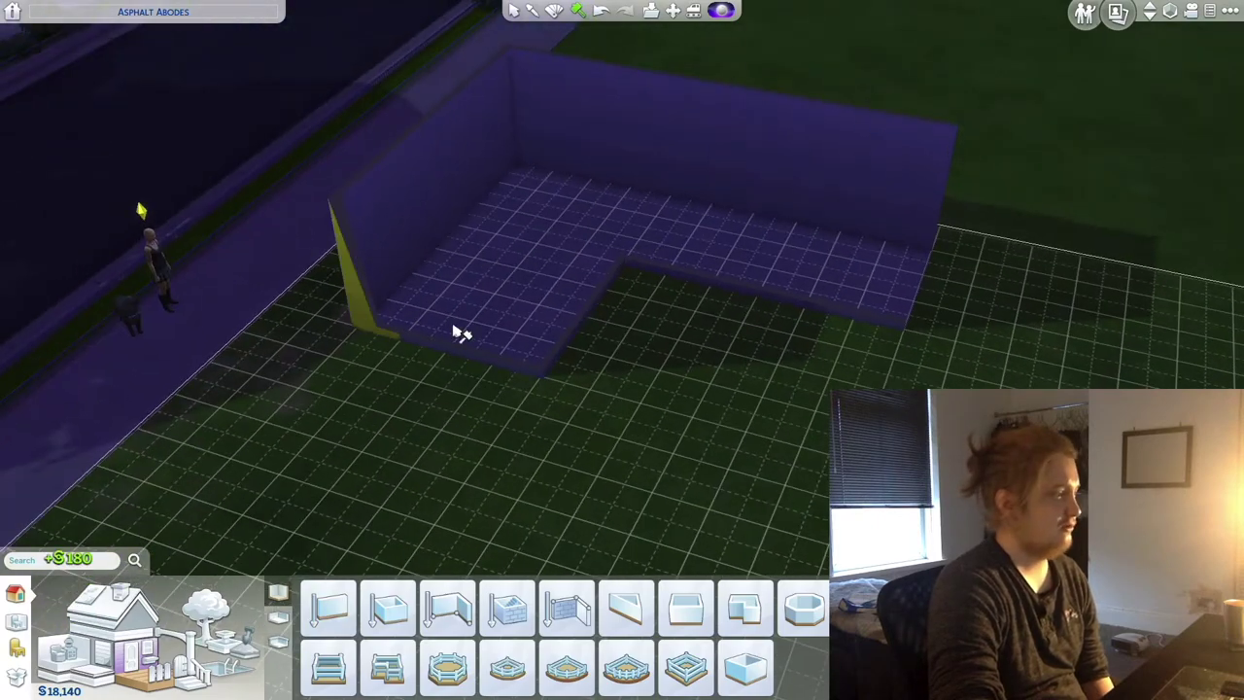
Add the recessed front wall section and show the walls at full height.
{"action": "left_click", "coordinate": [329, 608]}
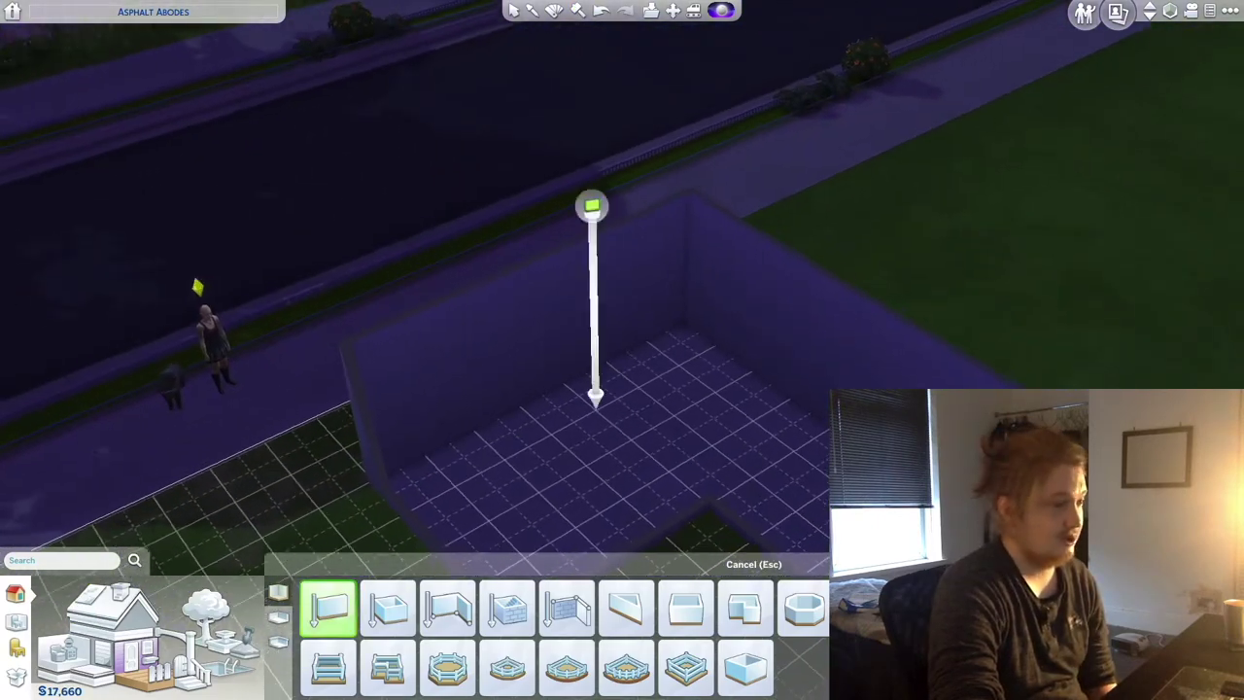
{"action": "key", "text": "d"}
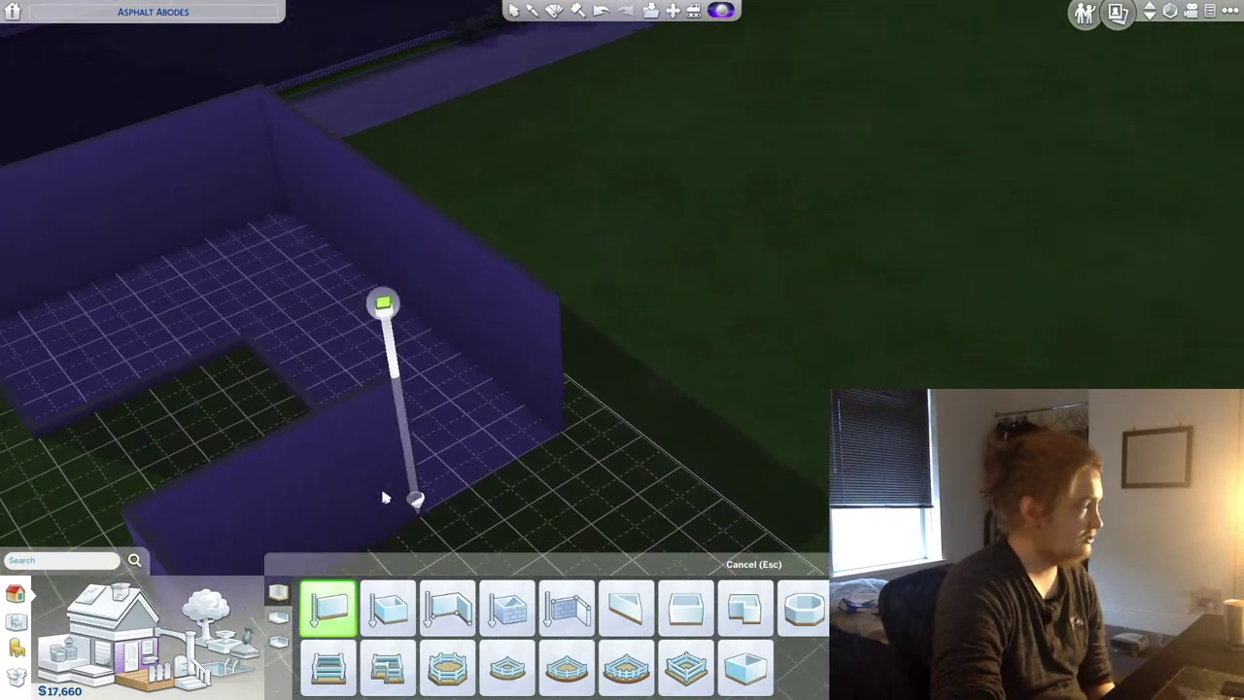
{"action": "key", "text": "a"}
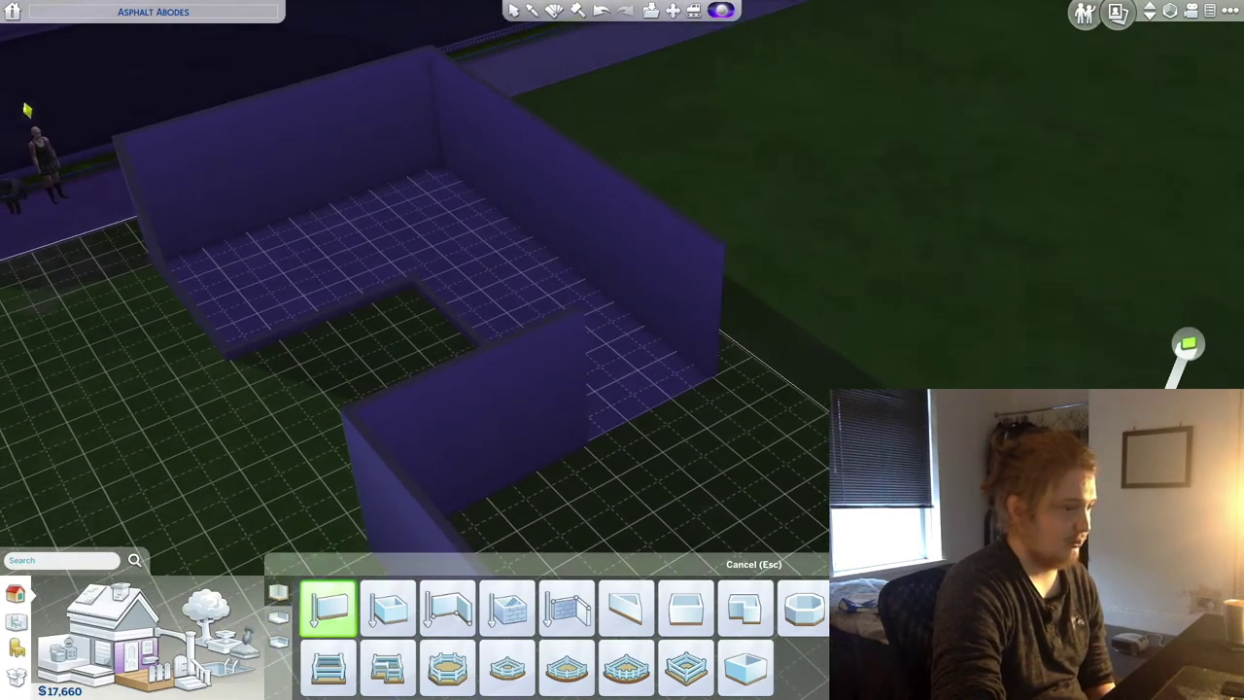
{"action": "scroll", "coordinate": [1176, 379], "scroll_direction": "up", "scroll_amount": 3}
{"action": "scroll", "coordinate": [476, 173], "scroll_direction": "up", "scroll_amount": 3}
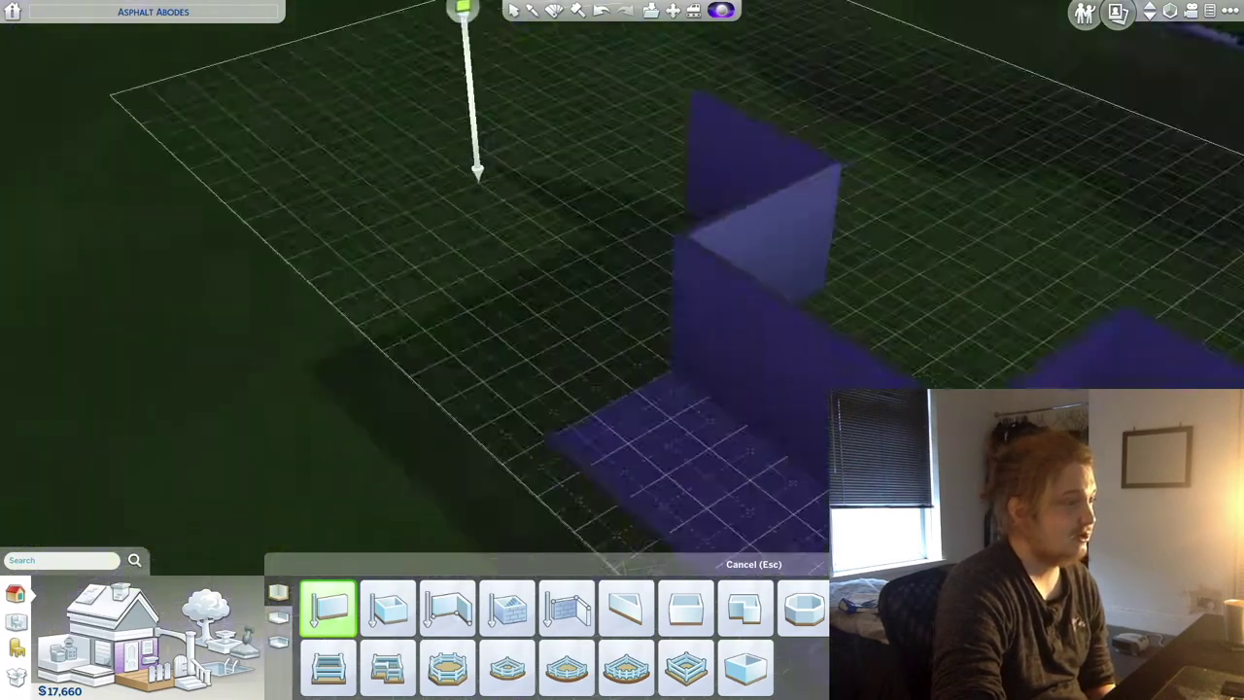
{"action": "scroll", "coordinate": [477, 174], "scroll_direction": "down", "scroll_amount": 5}
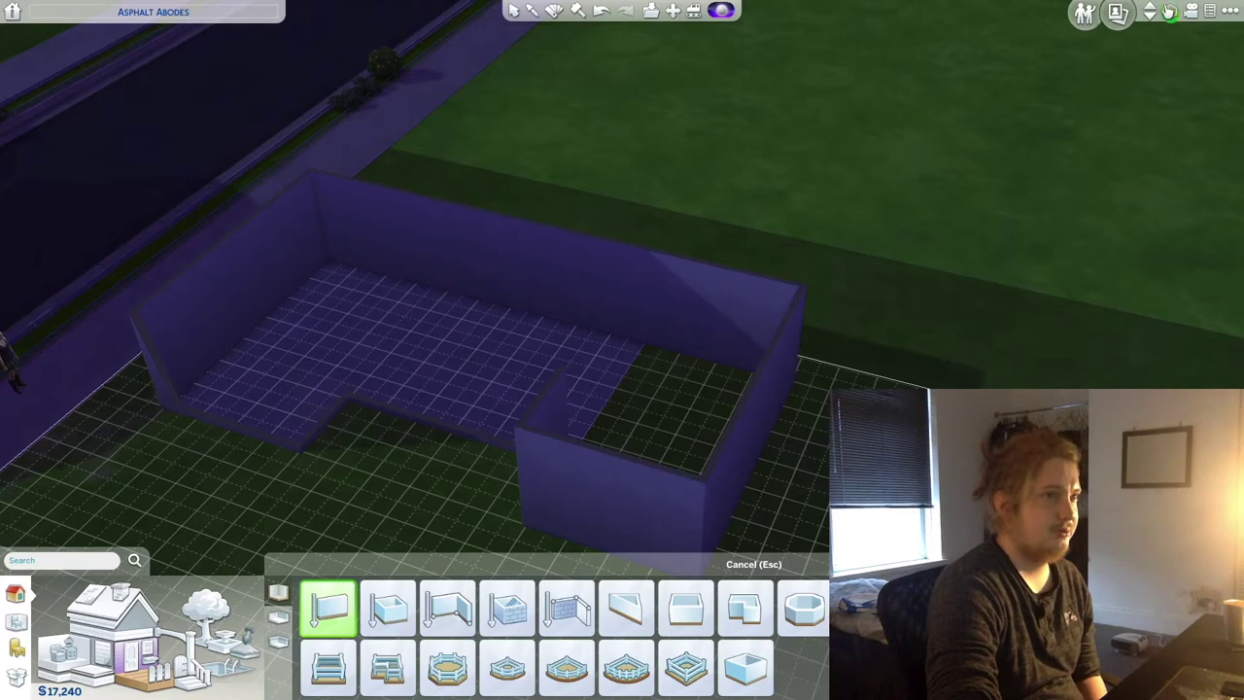
{"action": "left_click", "coordinate": [1170, 12]}
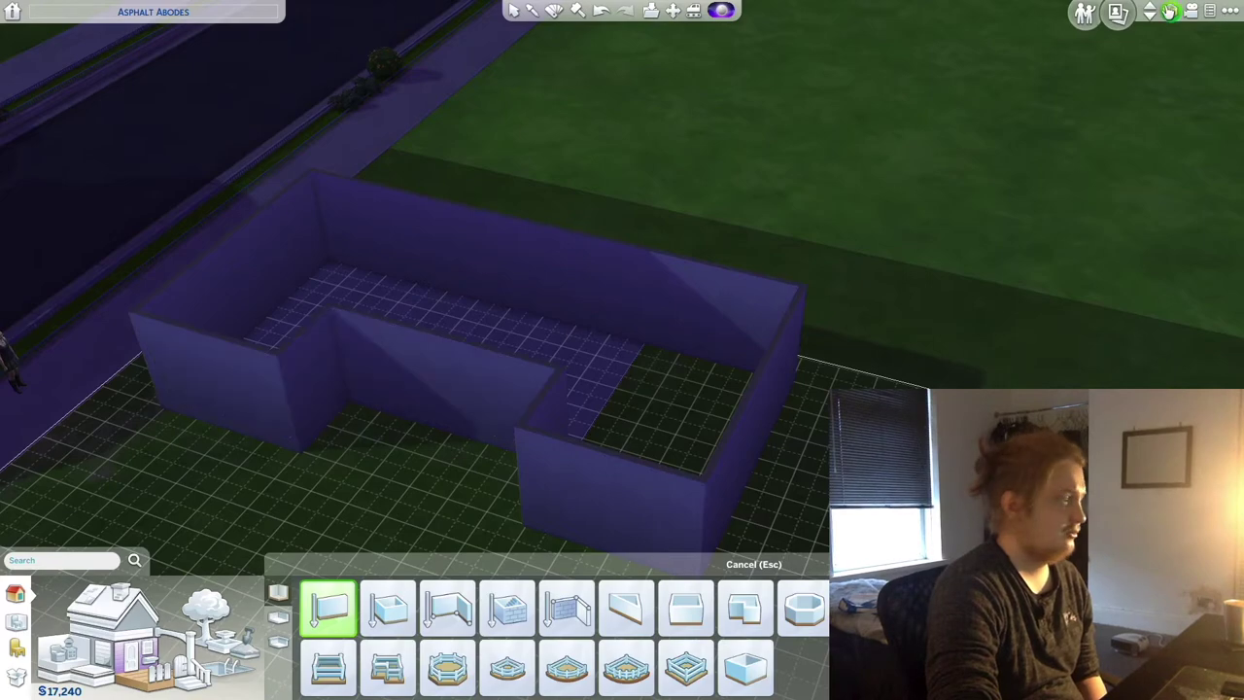
{"action": "scroll", "coordinate": [949, 29], "scroll_direction": "down", "scroll_amount": 3}
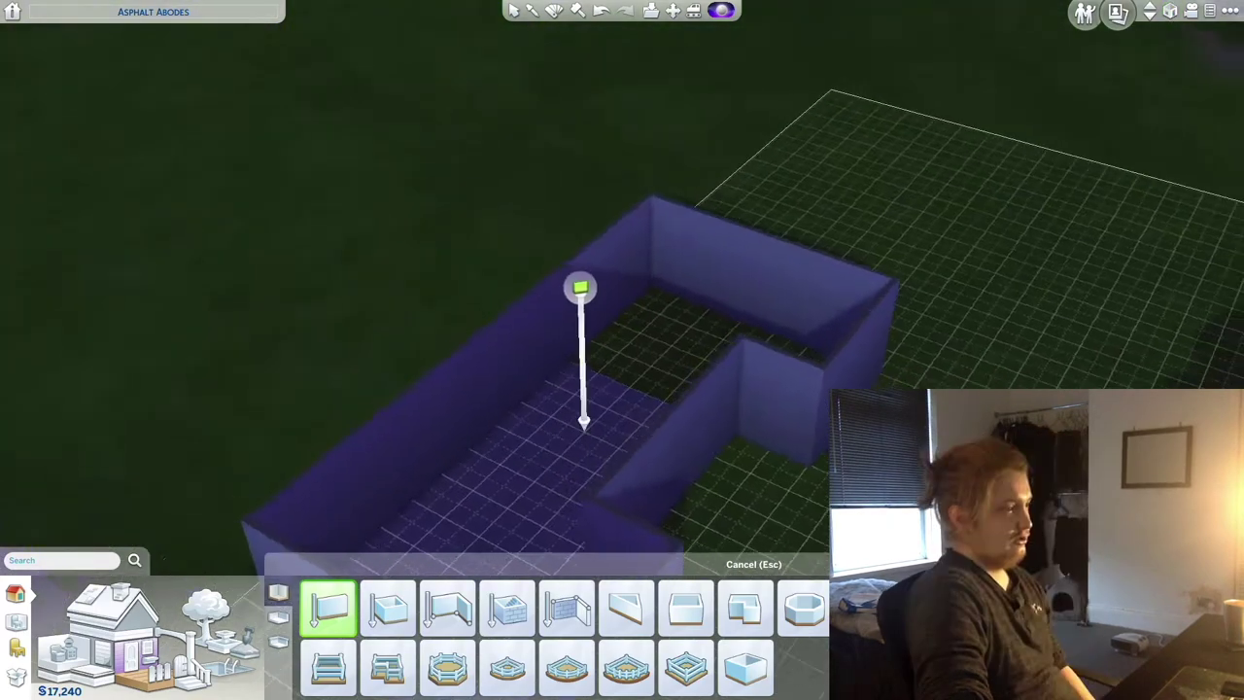
{"action": "scroll", "coordinate": [583, 292], "scroll_direction": "up", "scroll_amount": 3}
{"action": "key", "text": "s"}
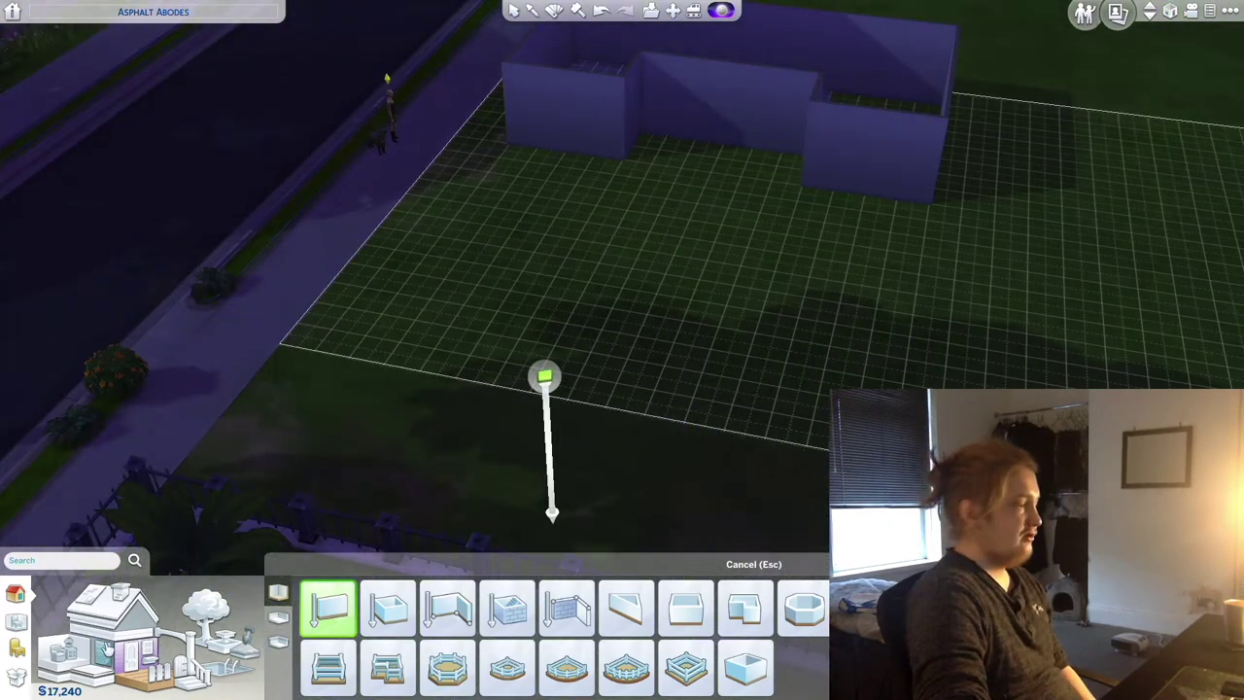
Place double front doors and black-framed full-glass windows beside them and on the back wall.
{"action": "left_click", "coordinate": [127, 657]}
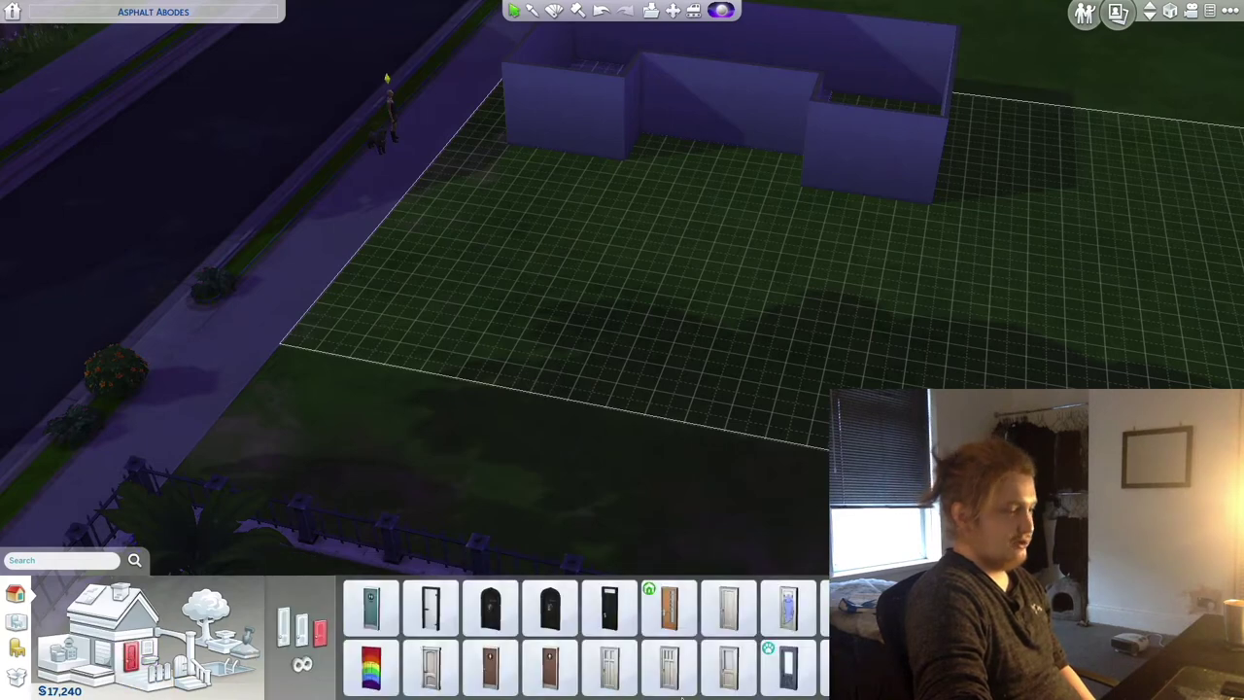
{"action": "scroll", "coordinate": [703, 671], "scroll_direction": "down", "scroll_amount": 1}
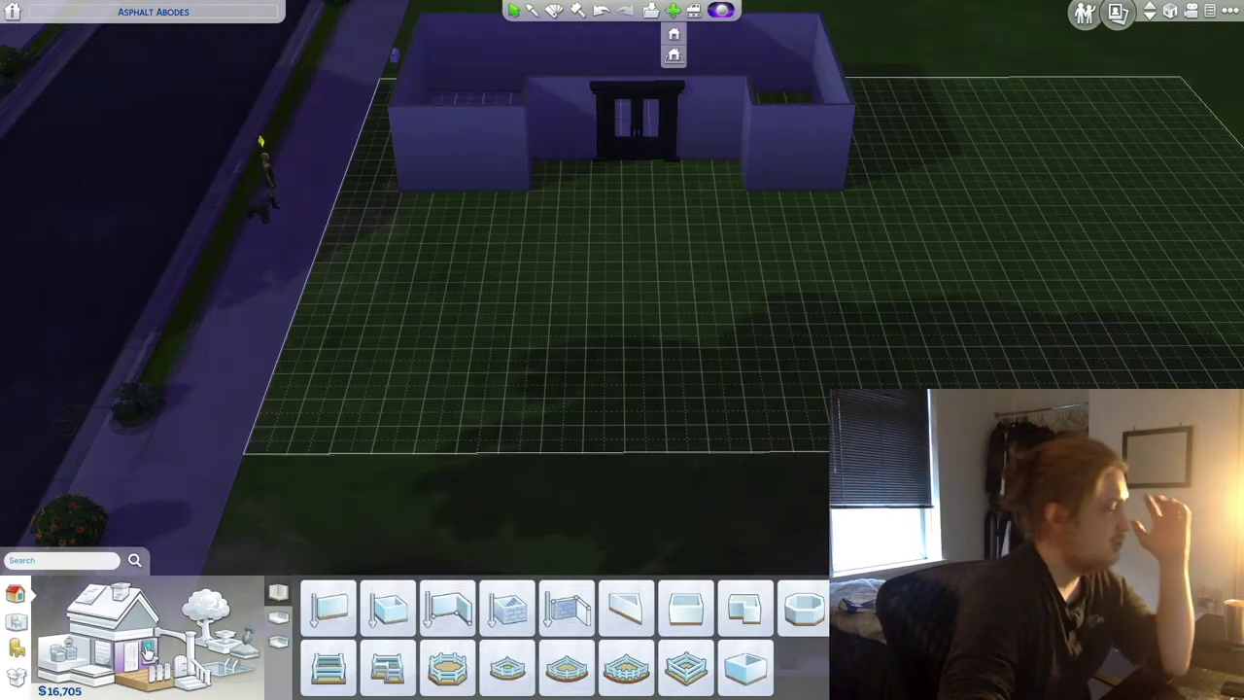
{"action": "left_click", "coordinate": [668, 608]}
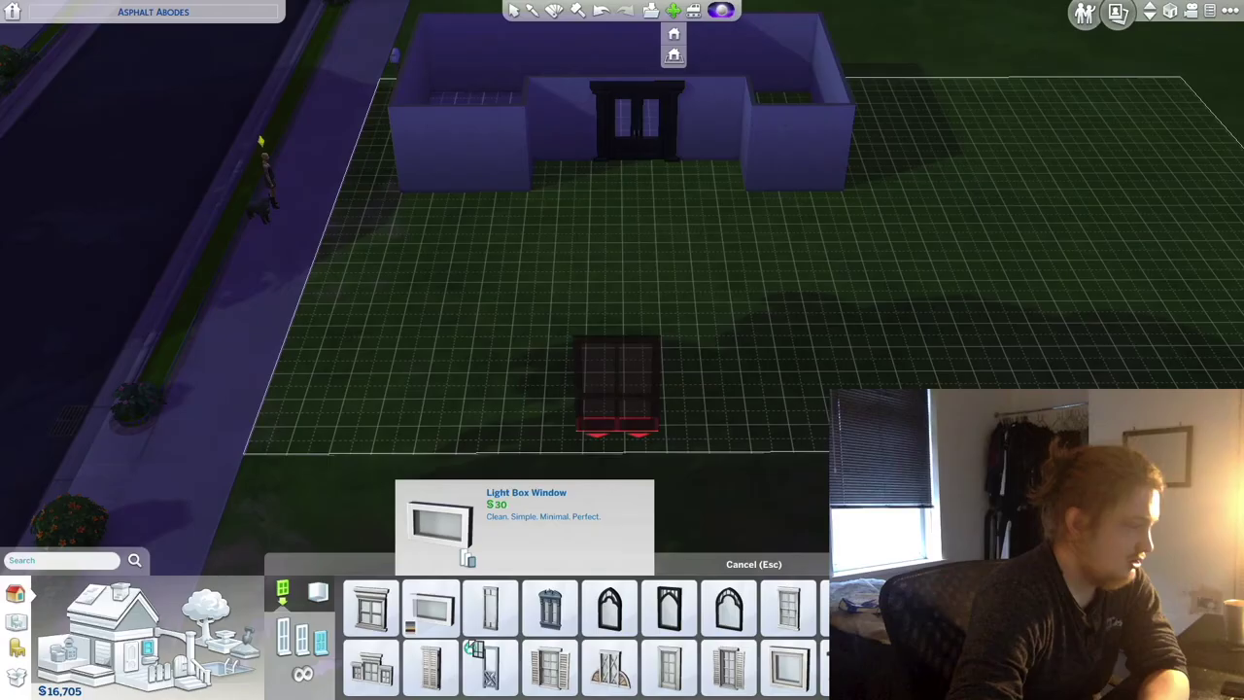
{"action": "scroll", "coordinate": [696, 650], "scroll_direction": "down", "scroll_amount": 1}
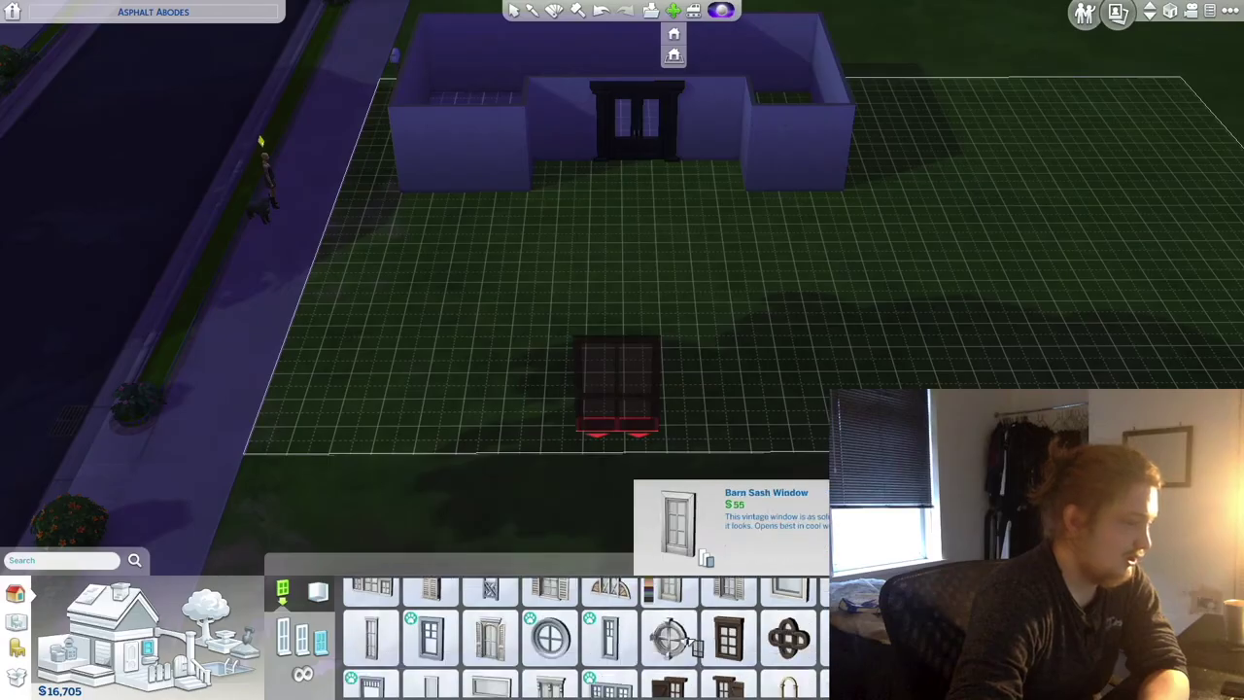
{"action": "scroll", "coordinate": [696, 649], "scroll_direction": "down", "scroll_amount": 1}
{"action": "left_click", "coordinate": [431, 667]}
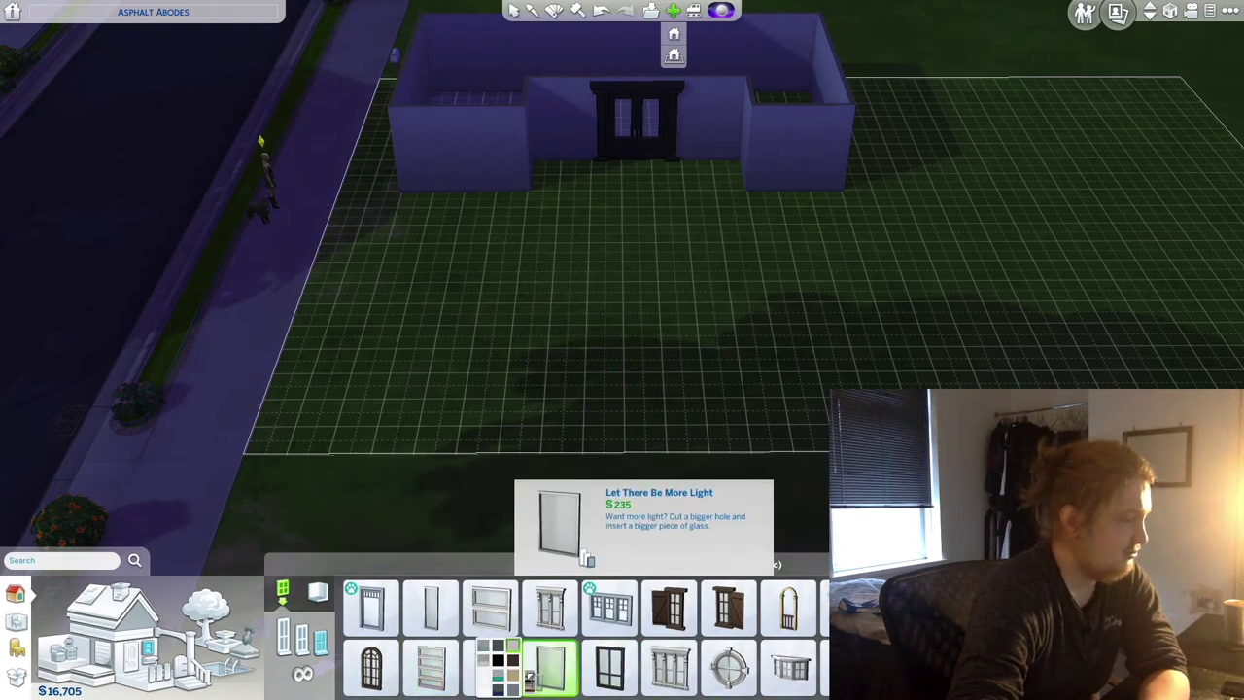
{"action": "left_click", "coordinate": [498, 659]}
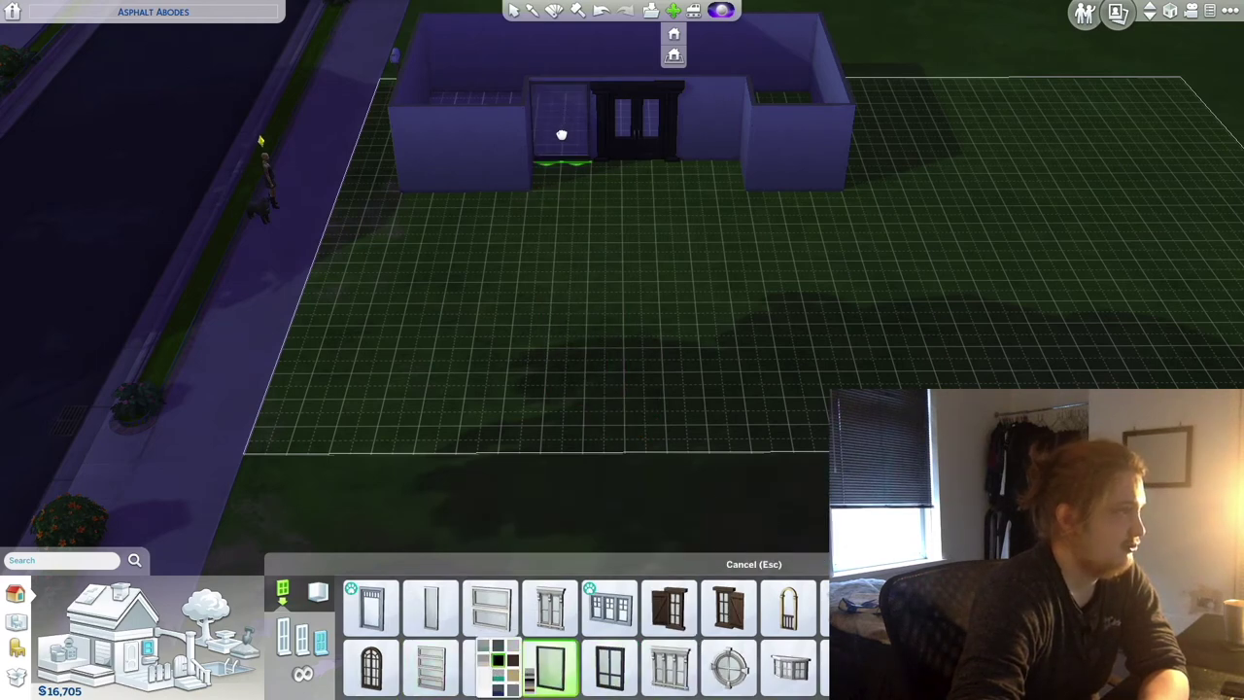
{"action": "left_click", "coordinate": [561, 140]}
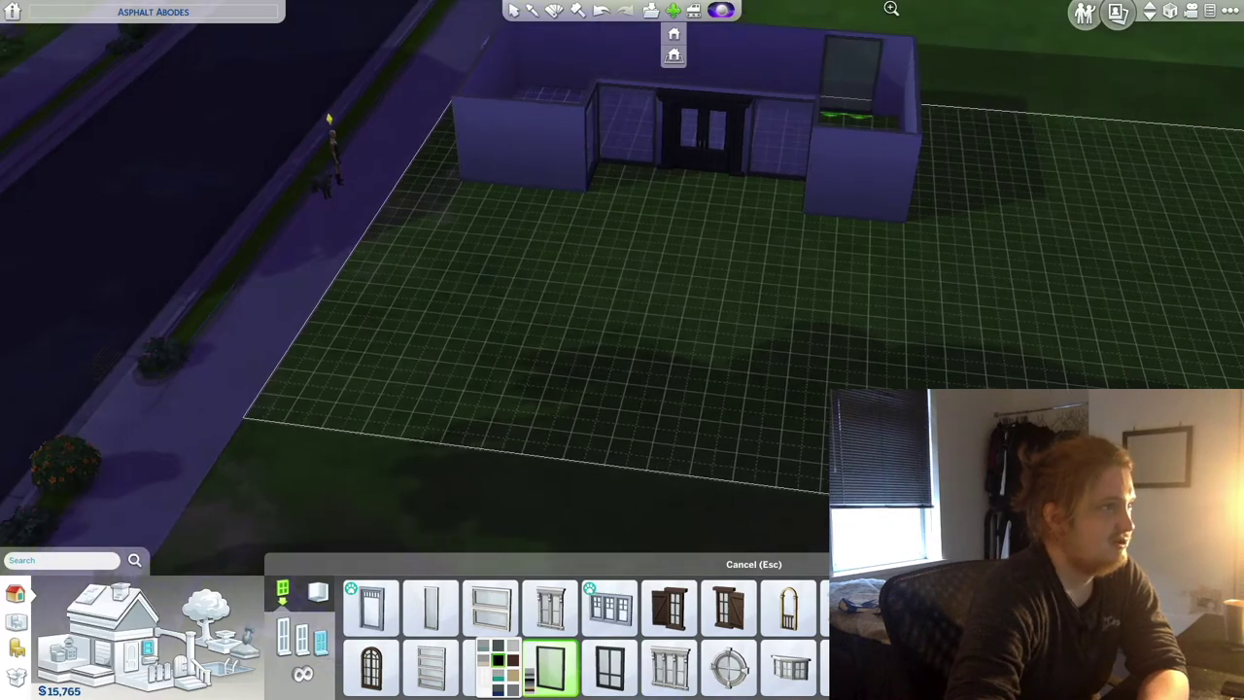
{"action": "key", "text": "w"}
{"action": "scroll", "coordinate": [406, 251], "scroll_direction": "up", "scroll_amount": 3}
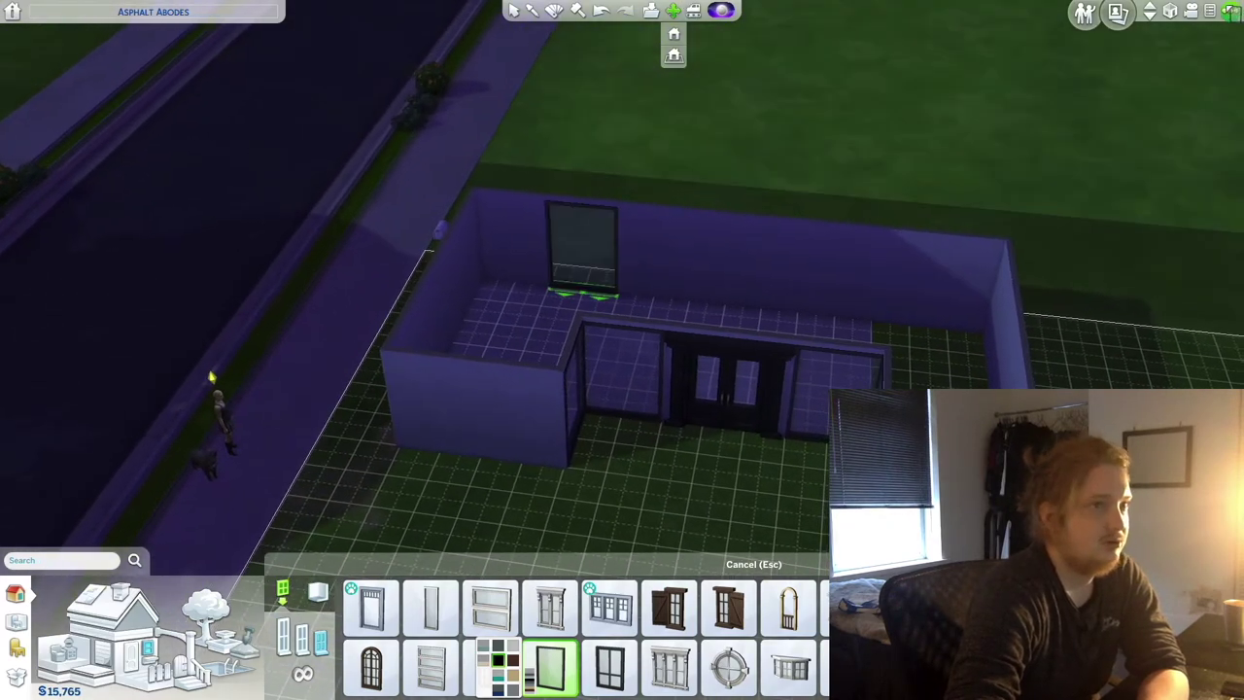
{"action": "key", "text": "Page_Up"}
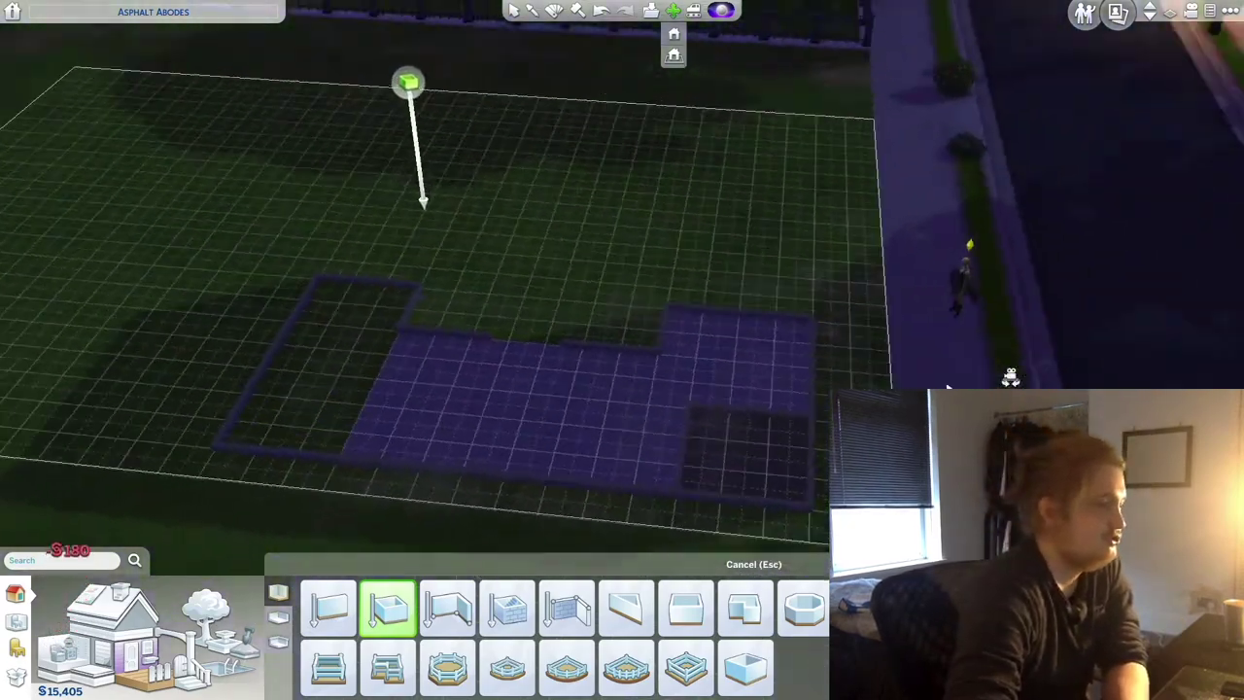
Sell the extra door on the side room and orbit back to the walled house.
{"action": "left_click_drag", "start_coordinate": [1011, 377], "coordinate": [289, 466]}
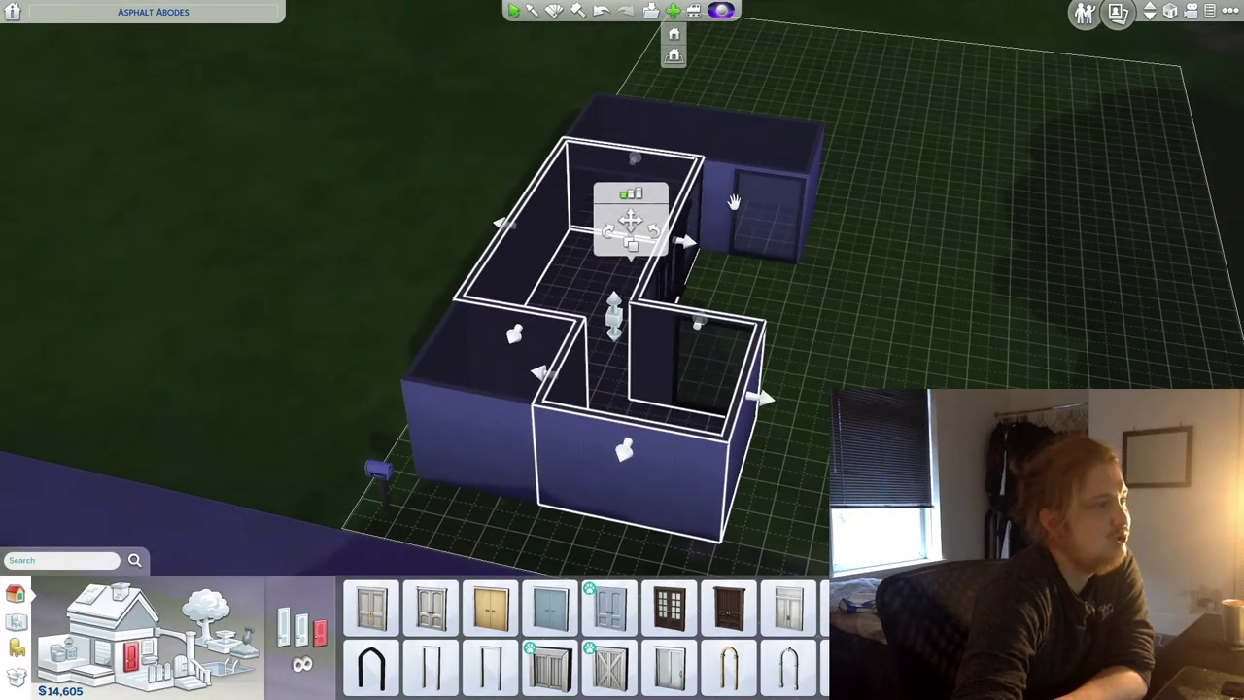
{"action": "left_click", "coordinate": [735, 203]}
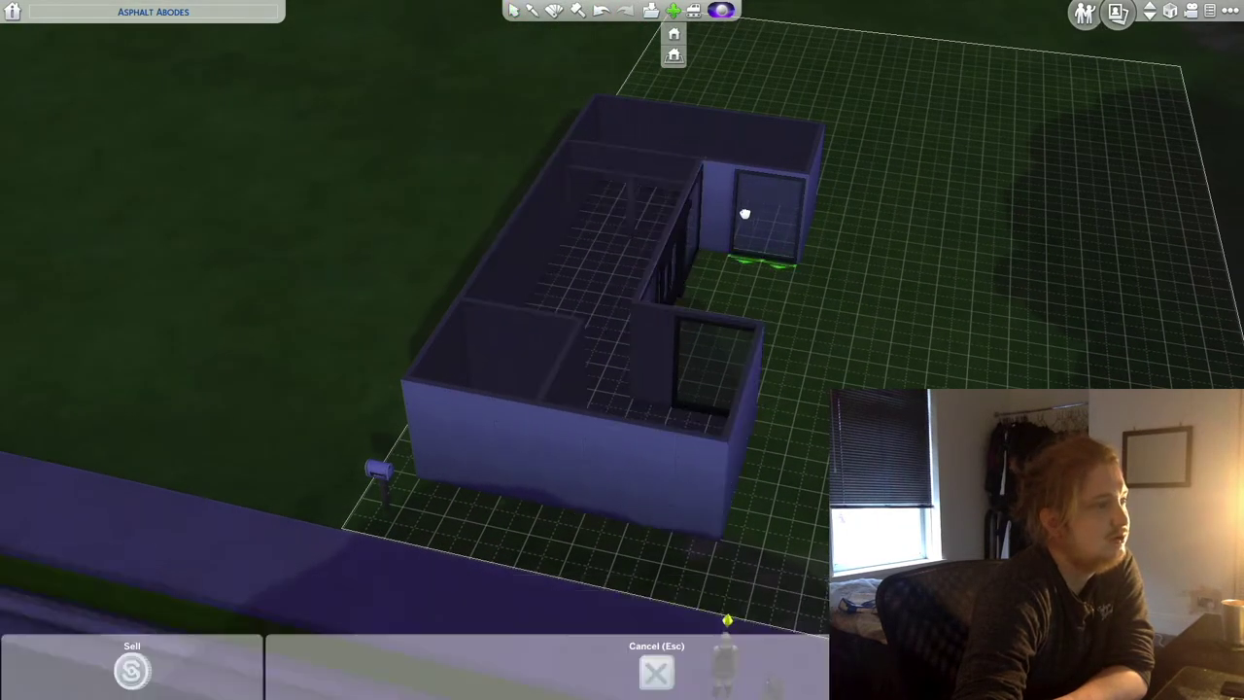
{"action": "key", "text": "Delete"}
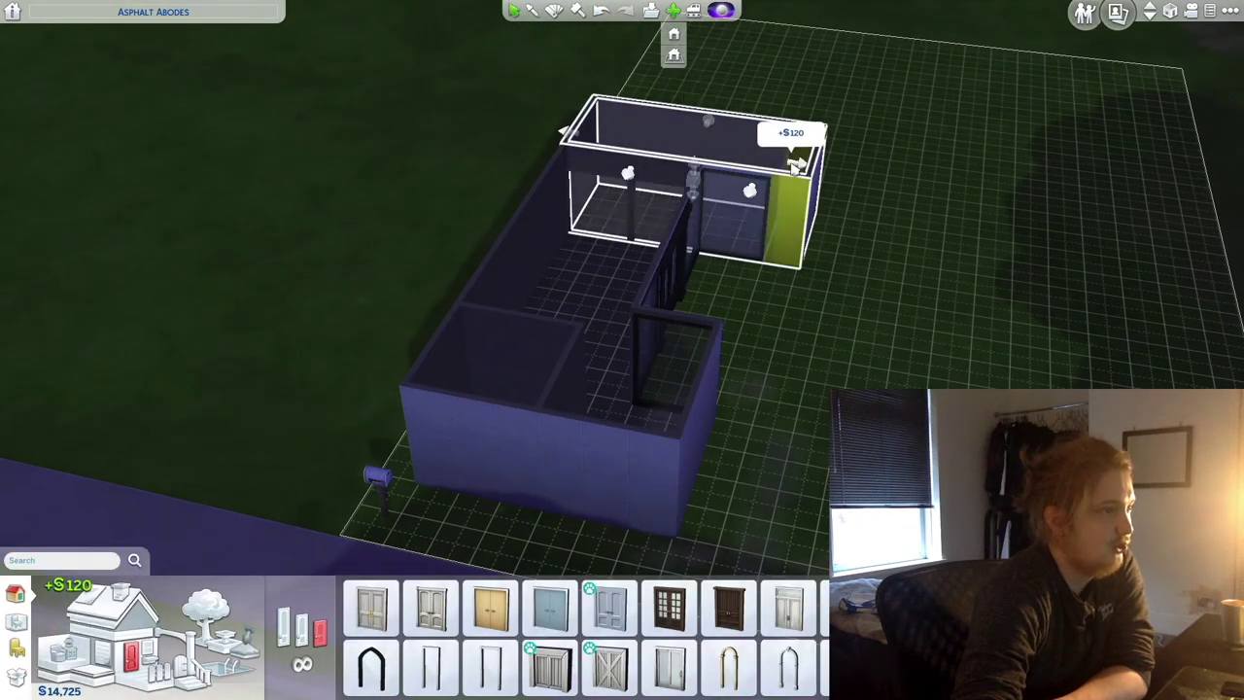
{"action": "key", "text": "e"}
{"action": "key", "text": "w"}
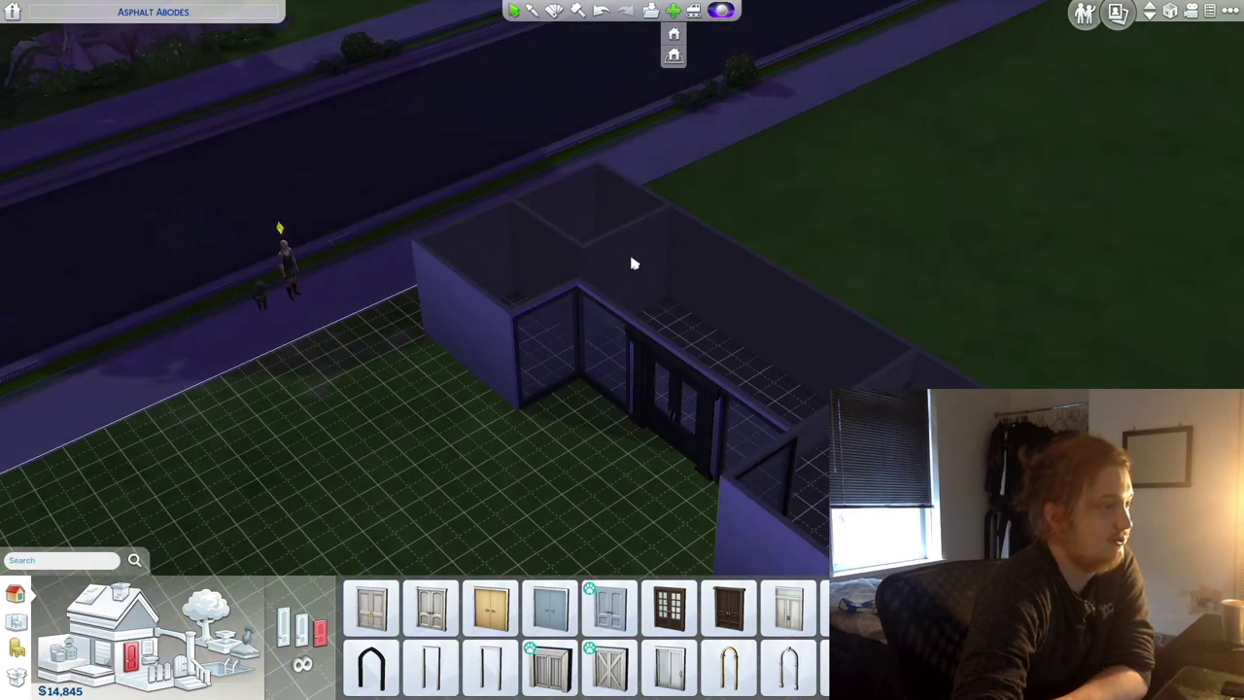
{"action": "key", "text": "e"}
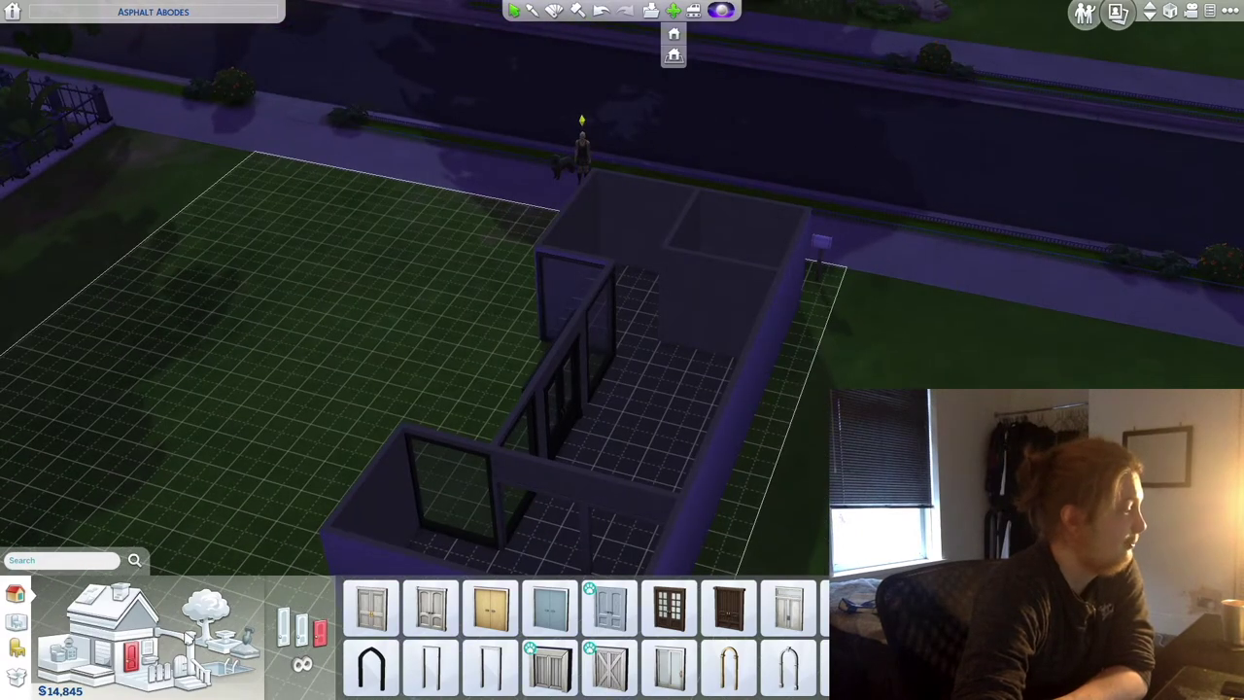
{"action": "key", "text": "e"}
{"action": "key", "text": "w"}
{"action": "key", "text": "w"}
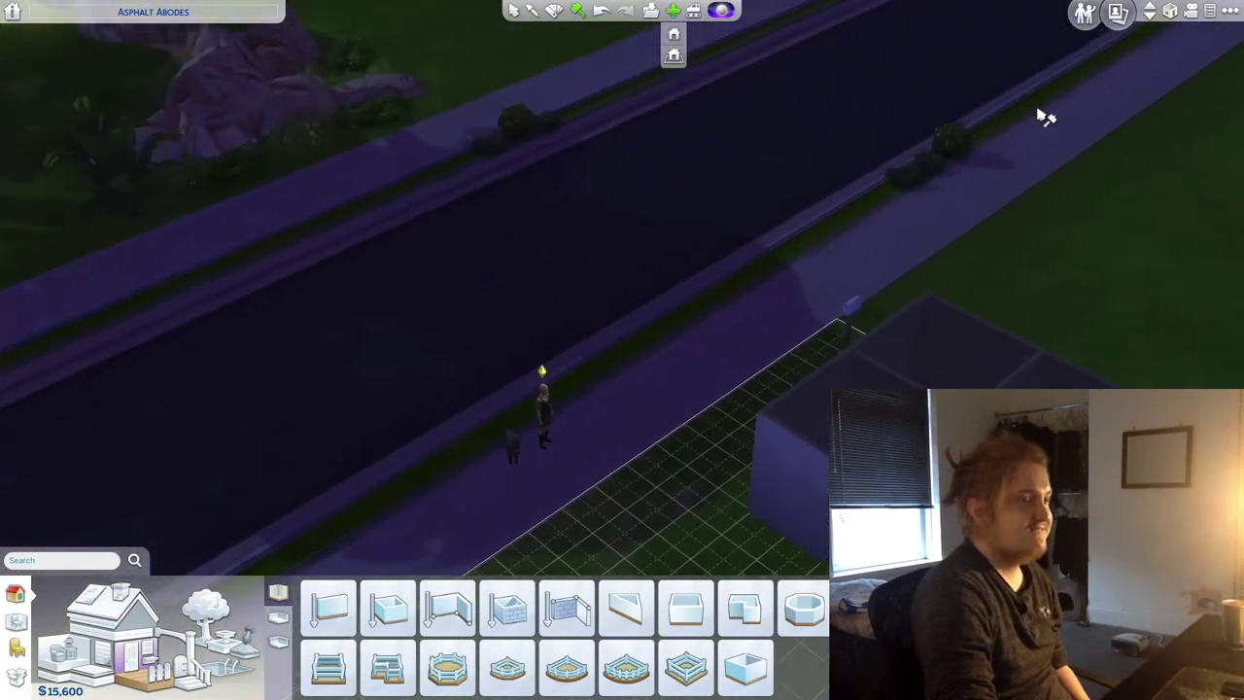
{"action": "key", "text": "e"}
{"action": "key", "text": "w"}
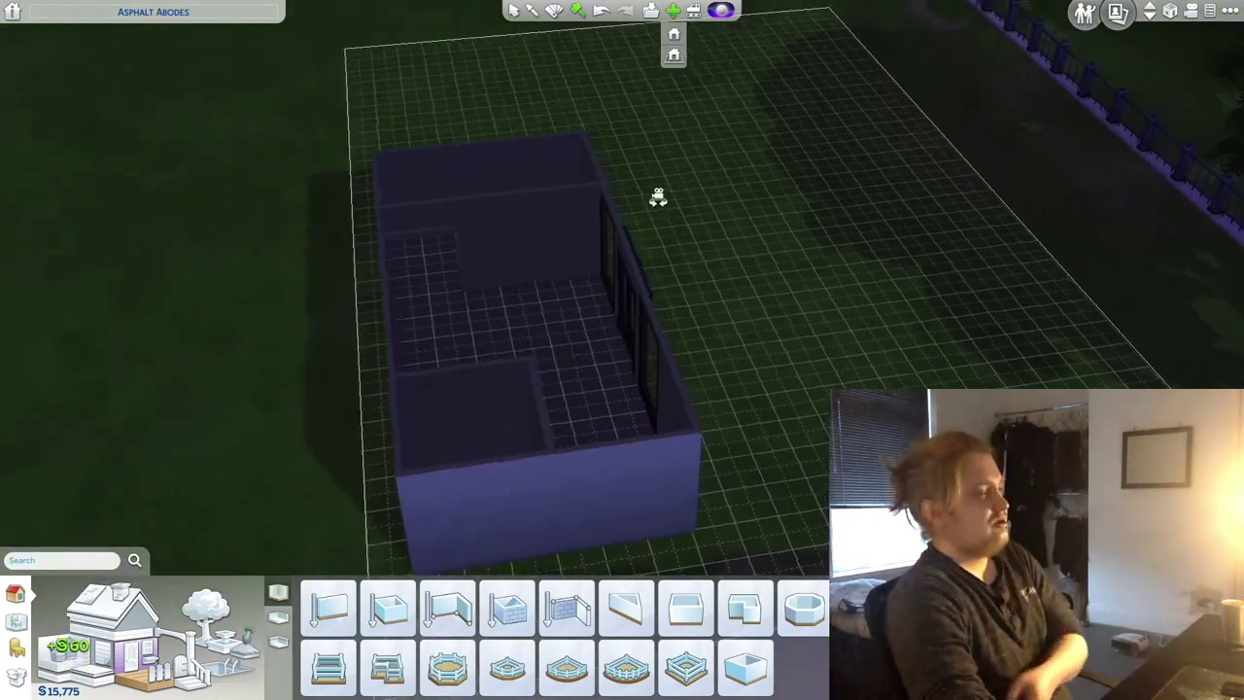
Rotate the view around the house while laying a roof over its whole footprint.
{"action": "key", "text": "e"}
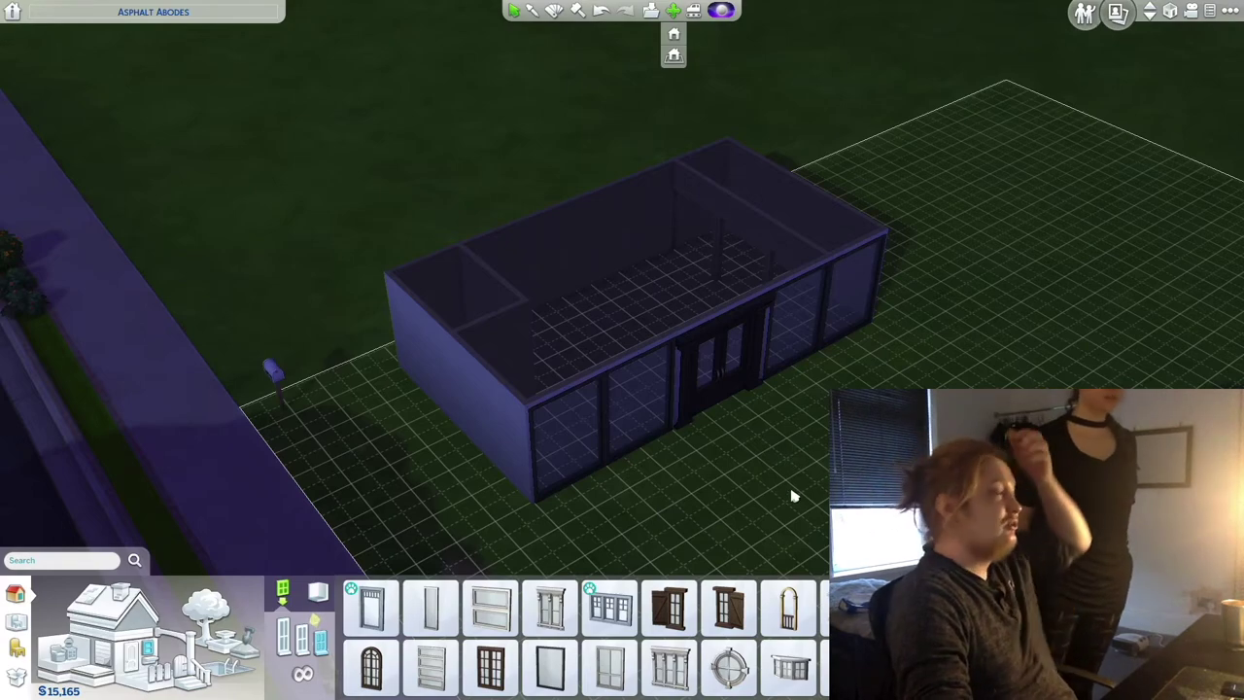
{"action": "mouse_move", "coordinate": [839, 259]}
{"action": "left_mouse_down"}
{"action": "mouse_move", "coordinate": [1042, 188]}
{"action": "mouse_move", "coordinate": [981, 270]}
{"action": "mouse_move", "coordinate": [403, 39]}
{"action": "left_mouse_up"}
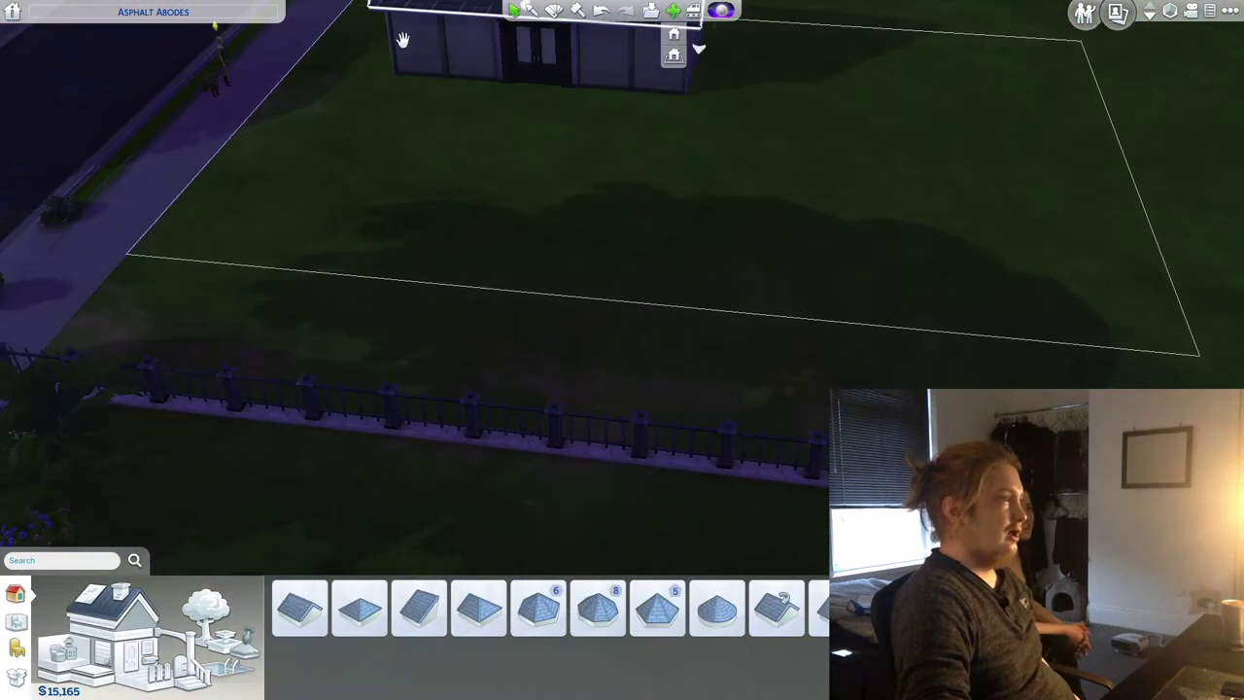
Deselect the new gable roof and set the lot type to Tiny Home Residential.
{"action": "key", "text": "w"}
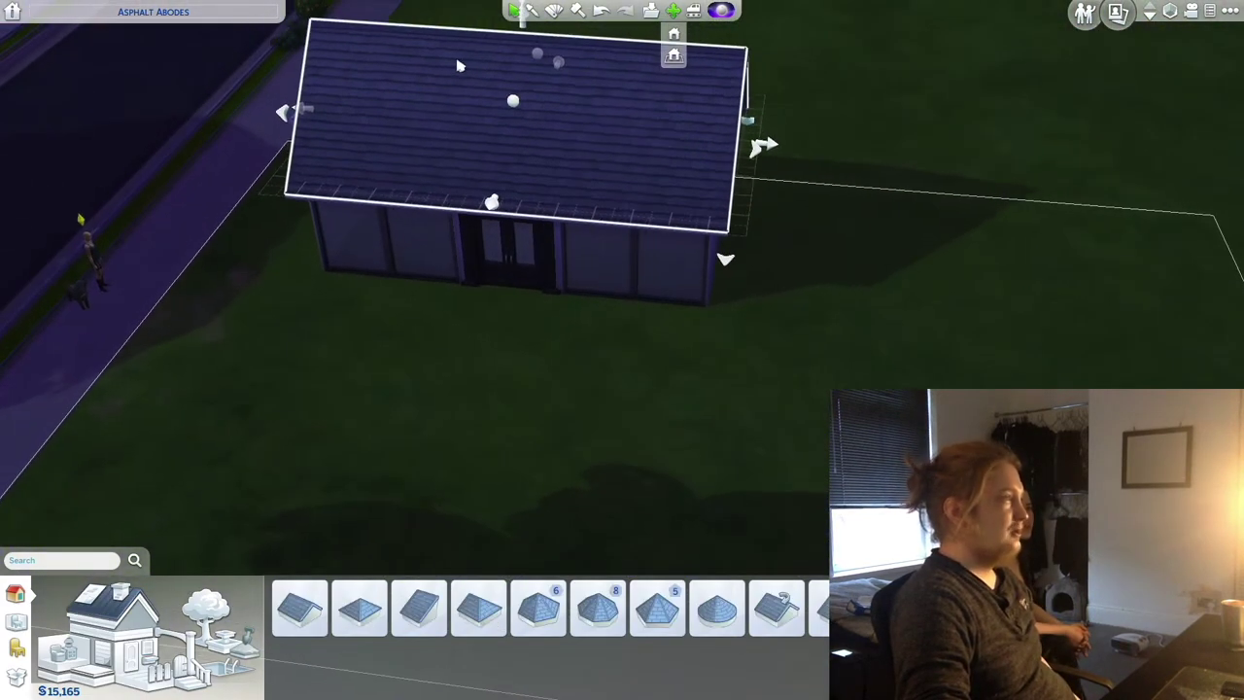
{"action": "left_click", "coordinate": [12, 11]}
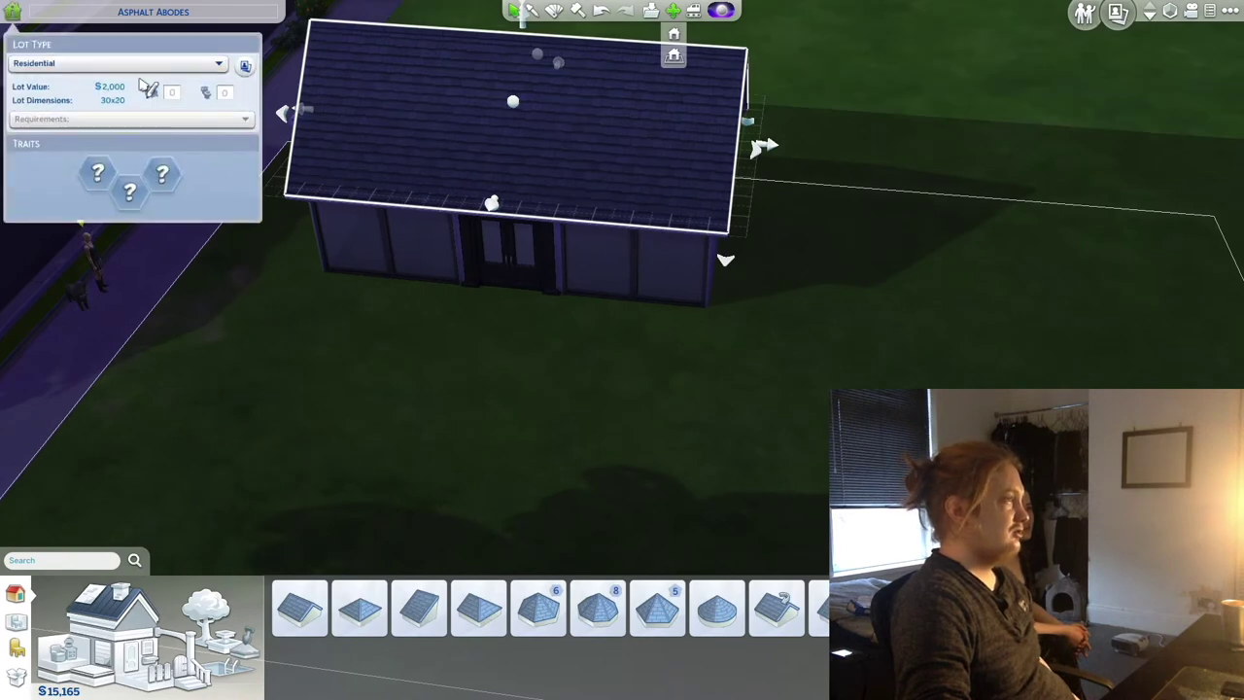
{"action": "left_click", "coordinate": [605, 367]}
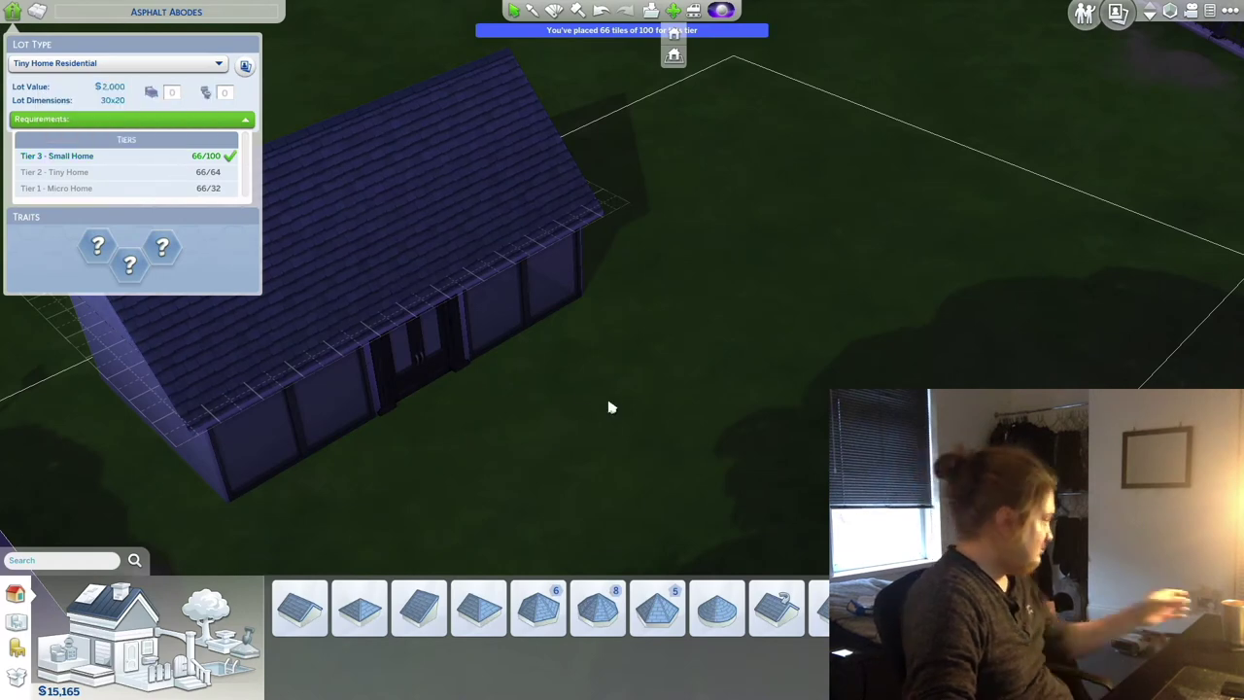
{"action": "left_click", "coordinate": [97, 646]}
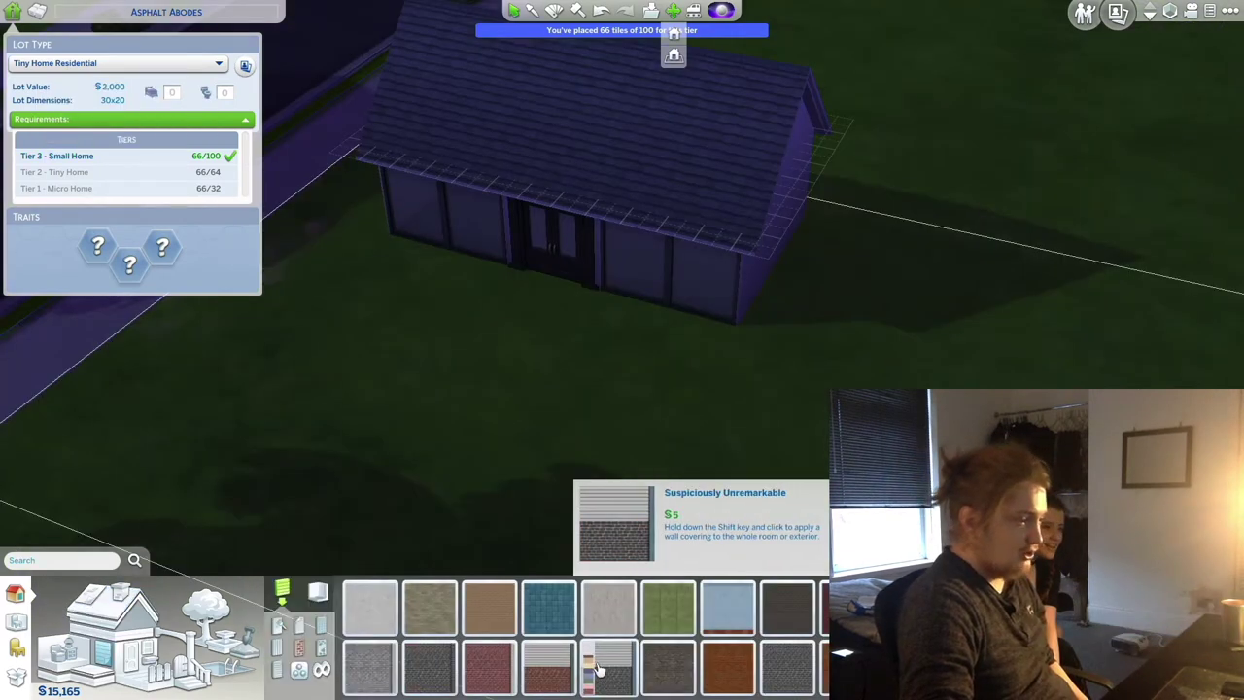
Pick a wall covering and paint it across the house walls.
{"action": "left_click", "coordinate": [728, 668]}
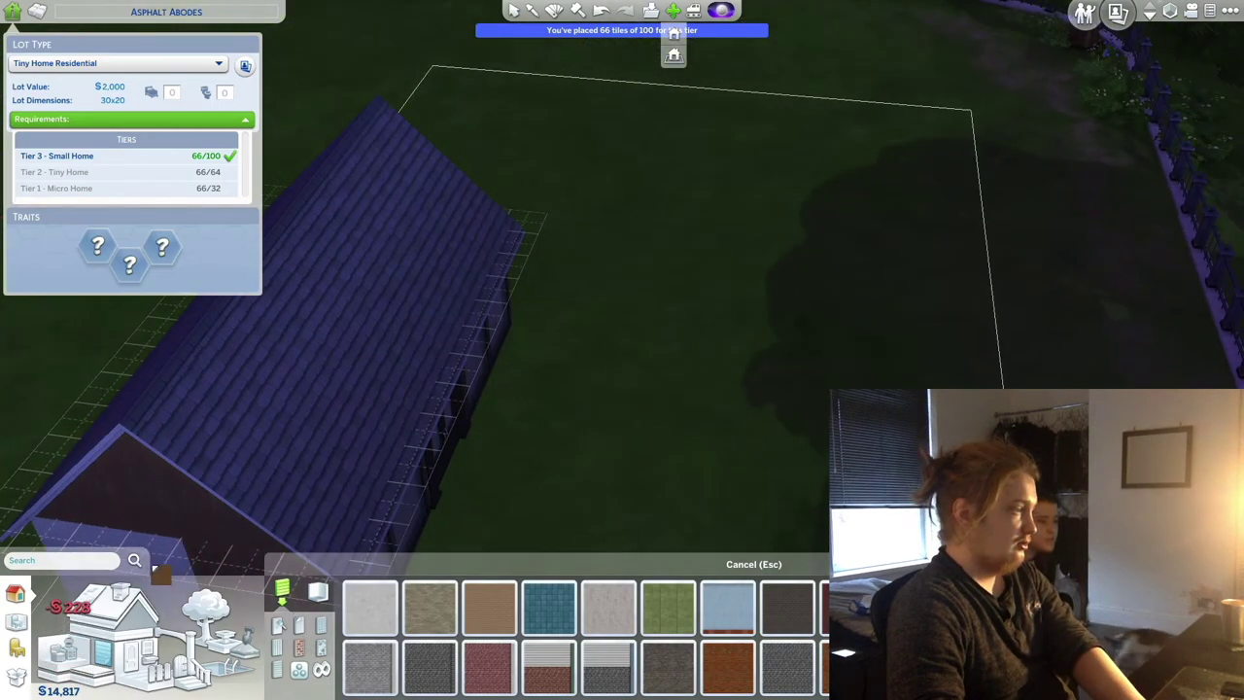
{"action": "left_click_drag", "start_coordinate": [160, 573], "coordinate": [183, 562]}
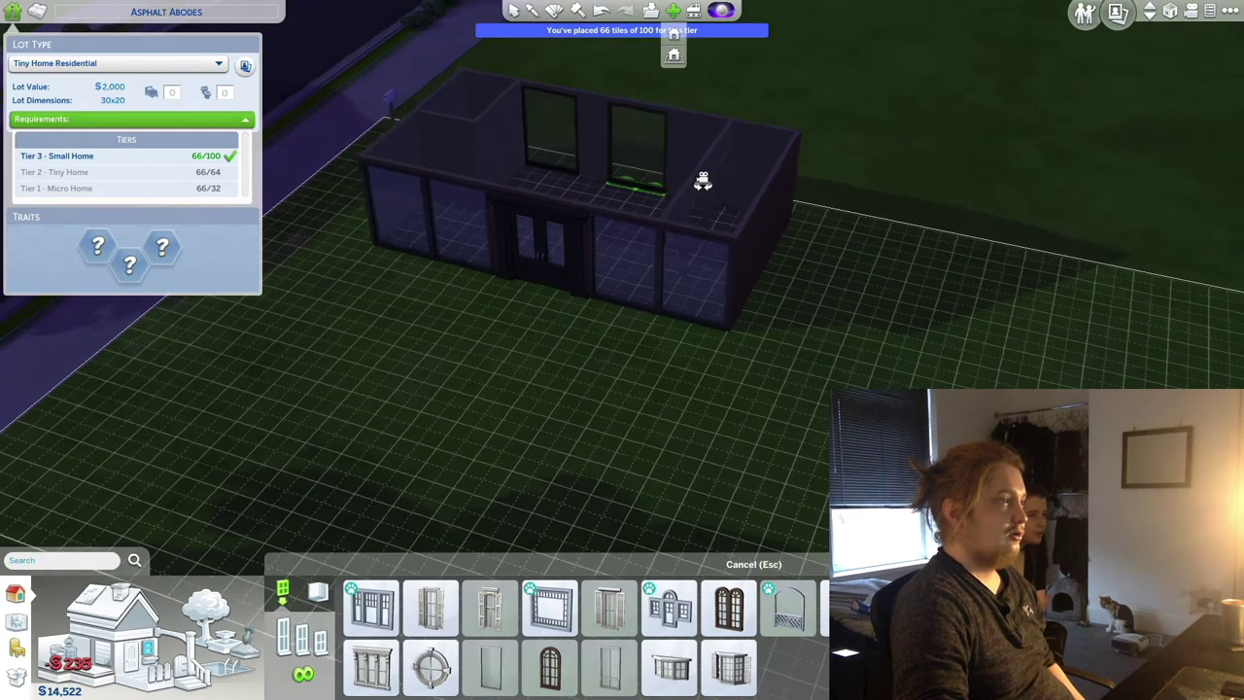
Place 'Let There Be Light' tall glass windows along the front and back walls.
{"action": "left_click", "coordinate": [611, 173]}
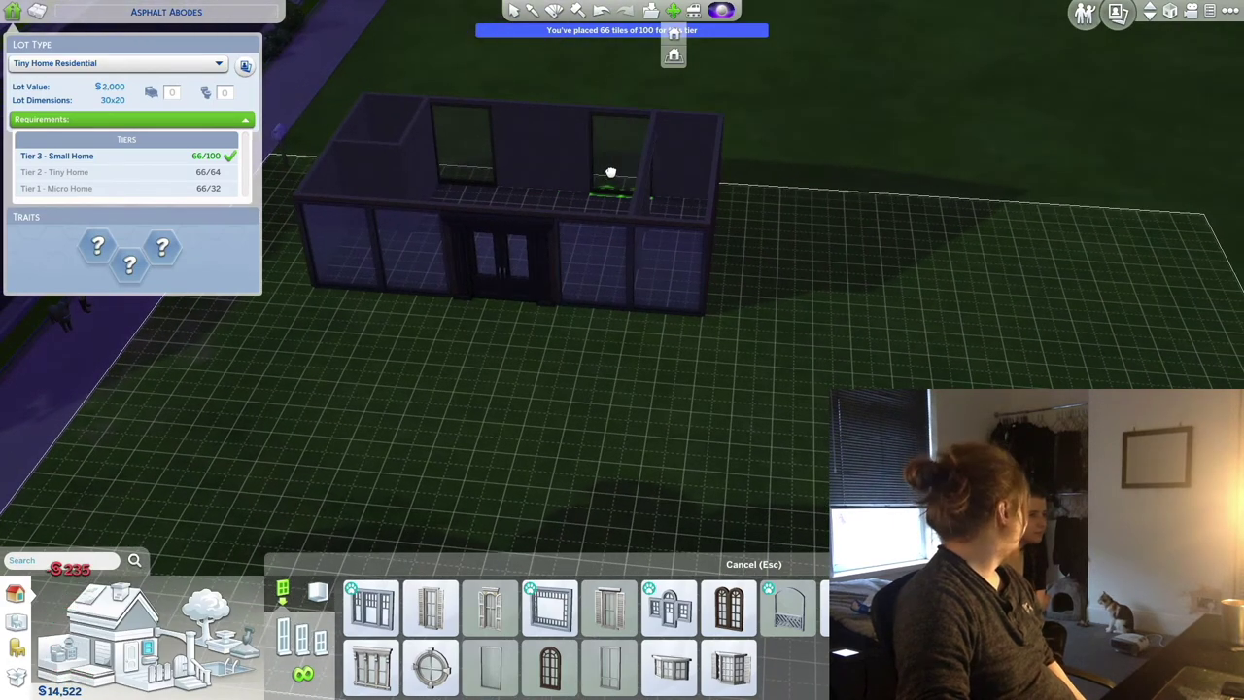
{"action": "left_click", "coordinate": [762, 320]}
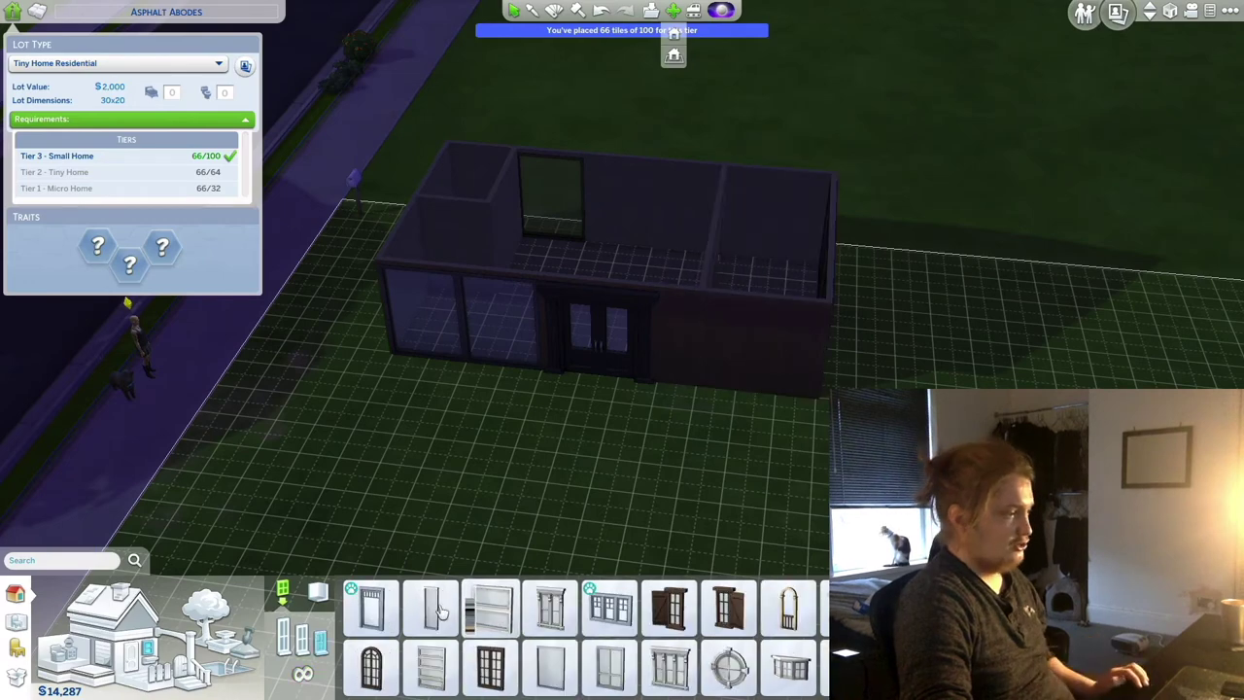
{"action": "left_click", "coordinate": [430, 609]}
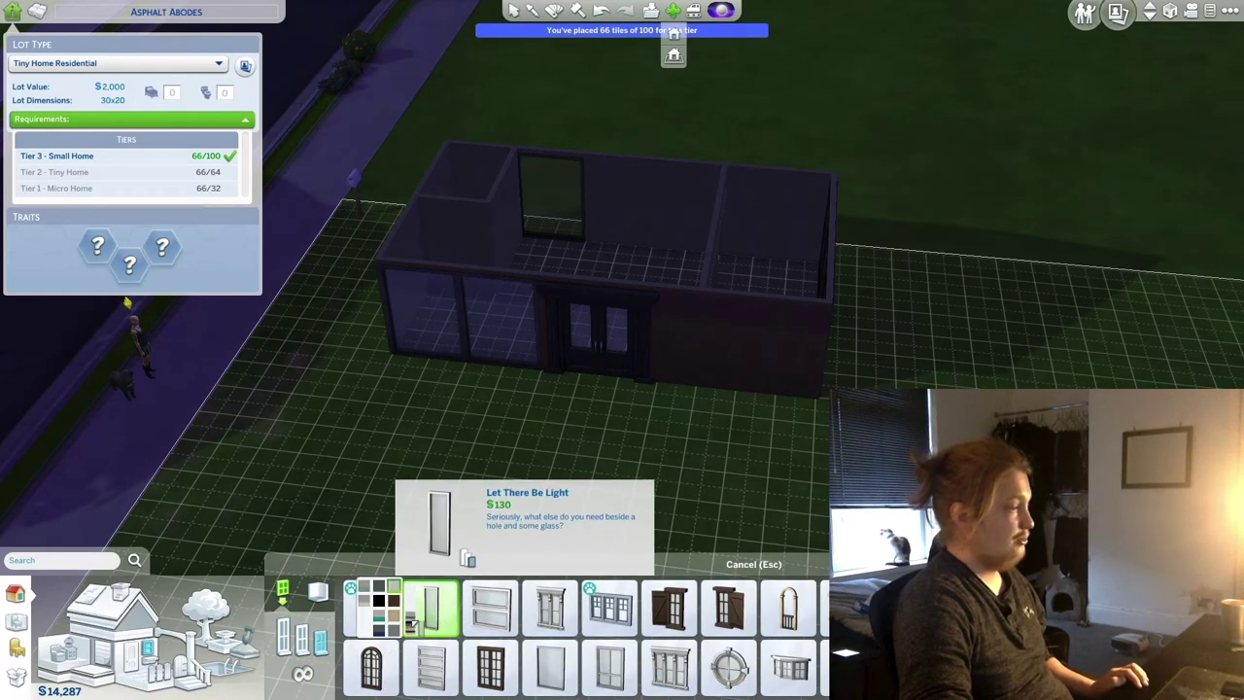
{"action": "left_click", "coordinate": [720, 370]}
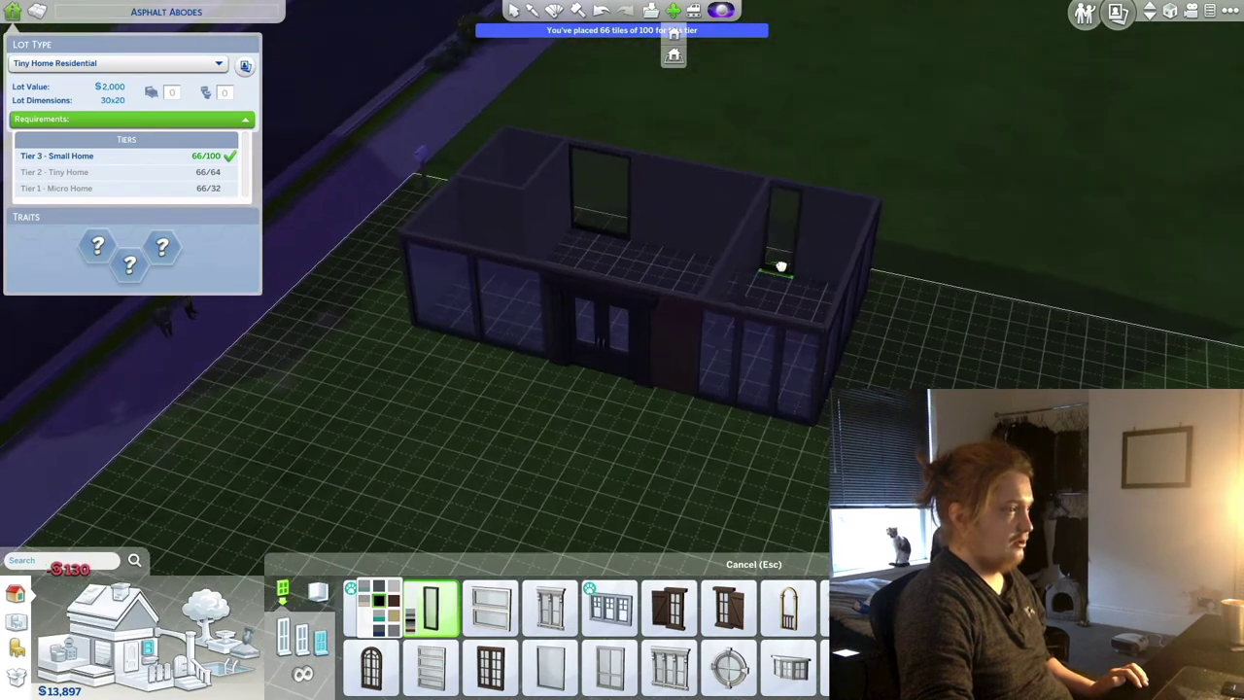
{"action": "left_click", "coordinate": [786, 268]}
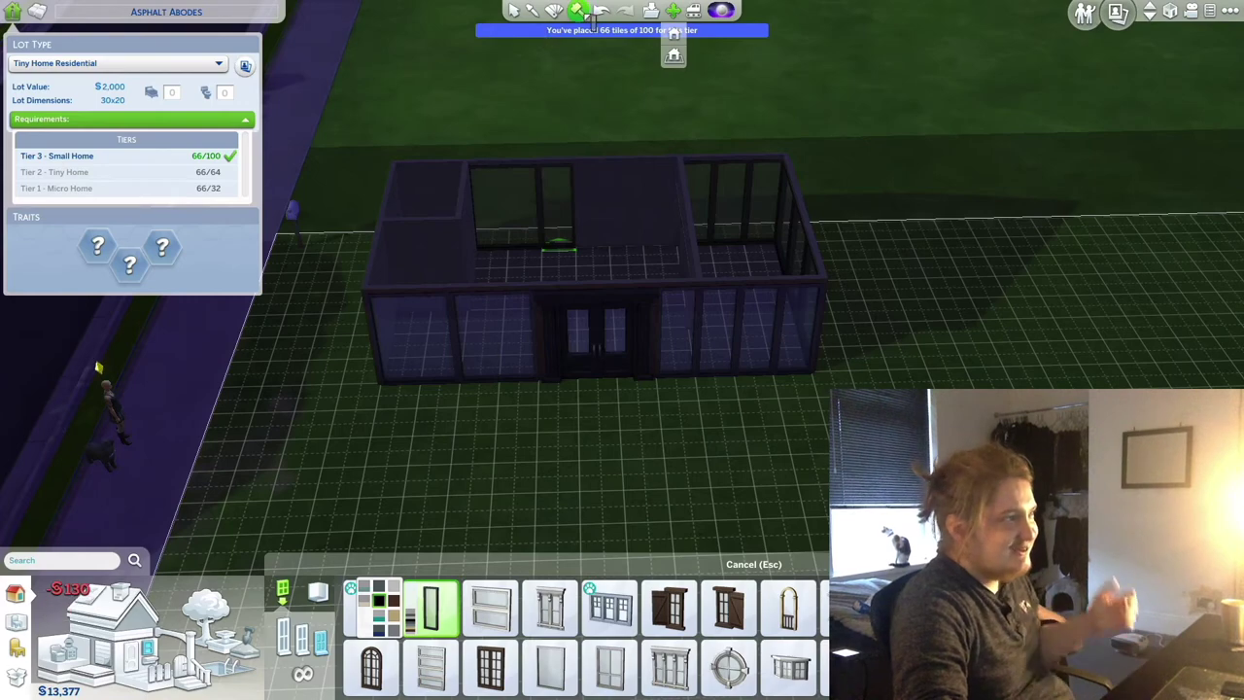
{"action": "key", "text": "Escape"}
Remove two front-left windows, then choose the Diamond Paneled Glass Roof pattern.
{"action": "left_click", "coordinate": [411, 378]}
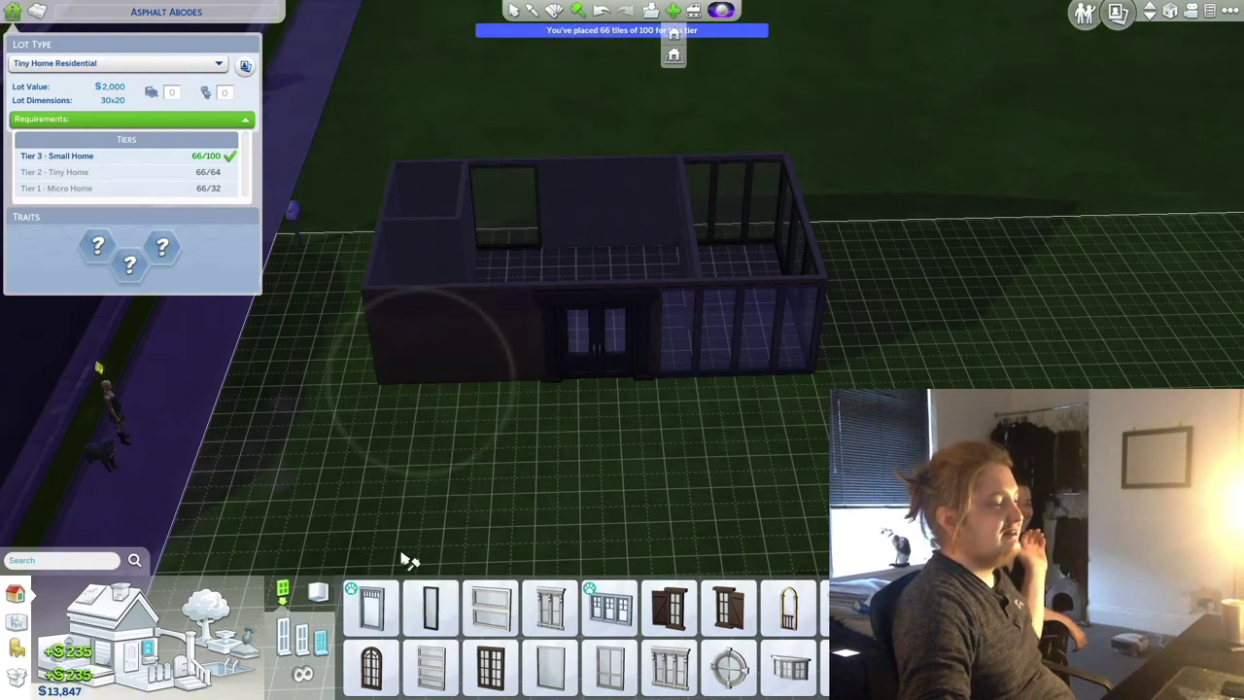
{"action": "left_click", "coordinate": [416, 604]}
{"action": "left_click", "coordinate": [386, 449]}
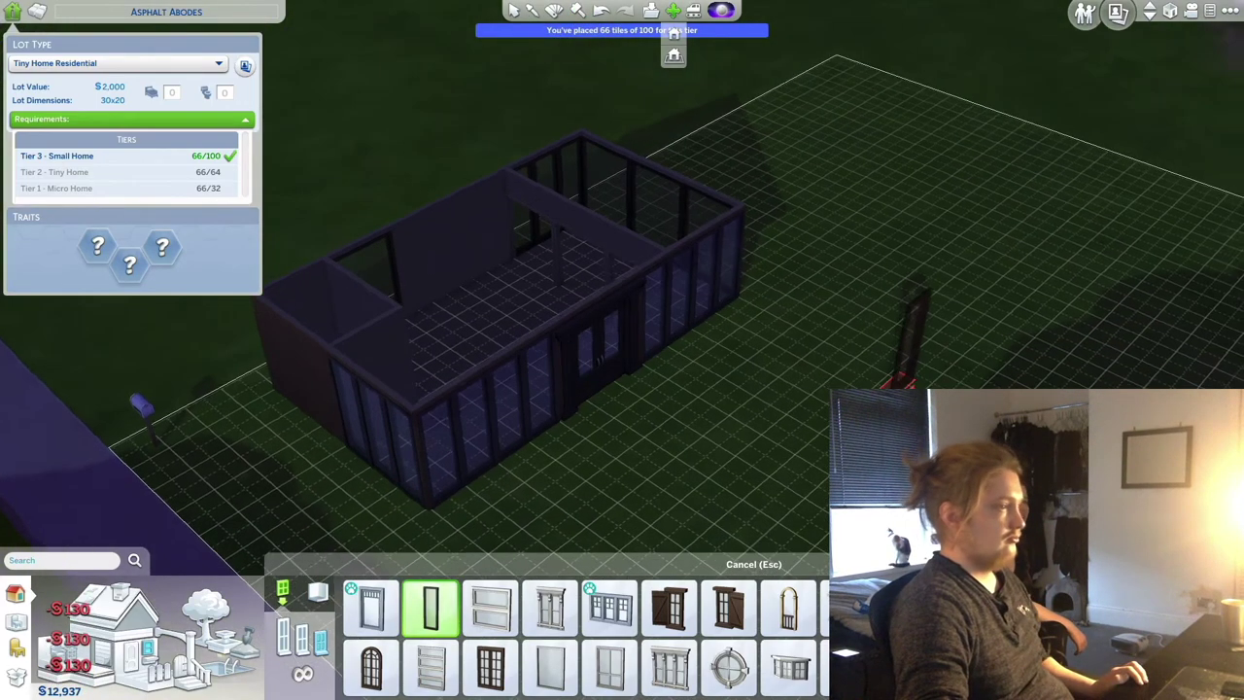
{"action": "key", "text": "e"}
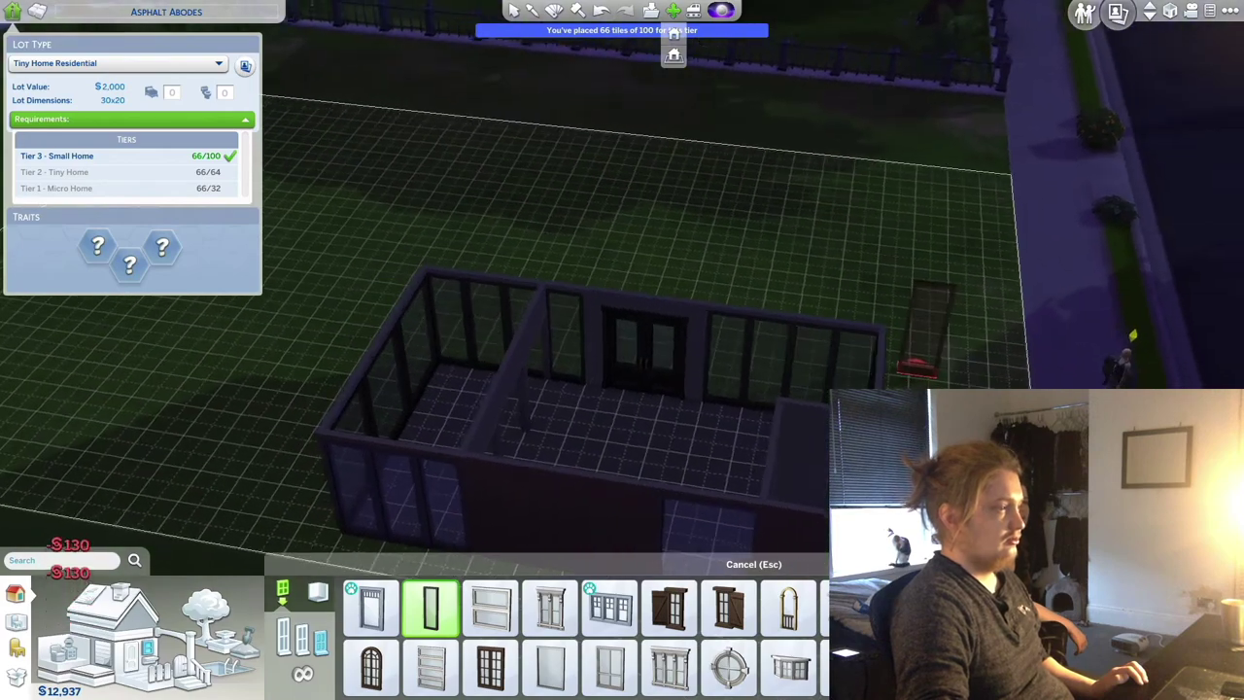
{"action": "key", "text": "e"}
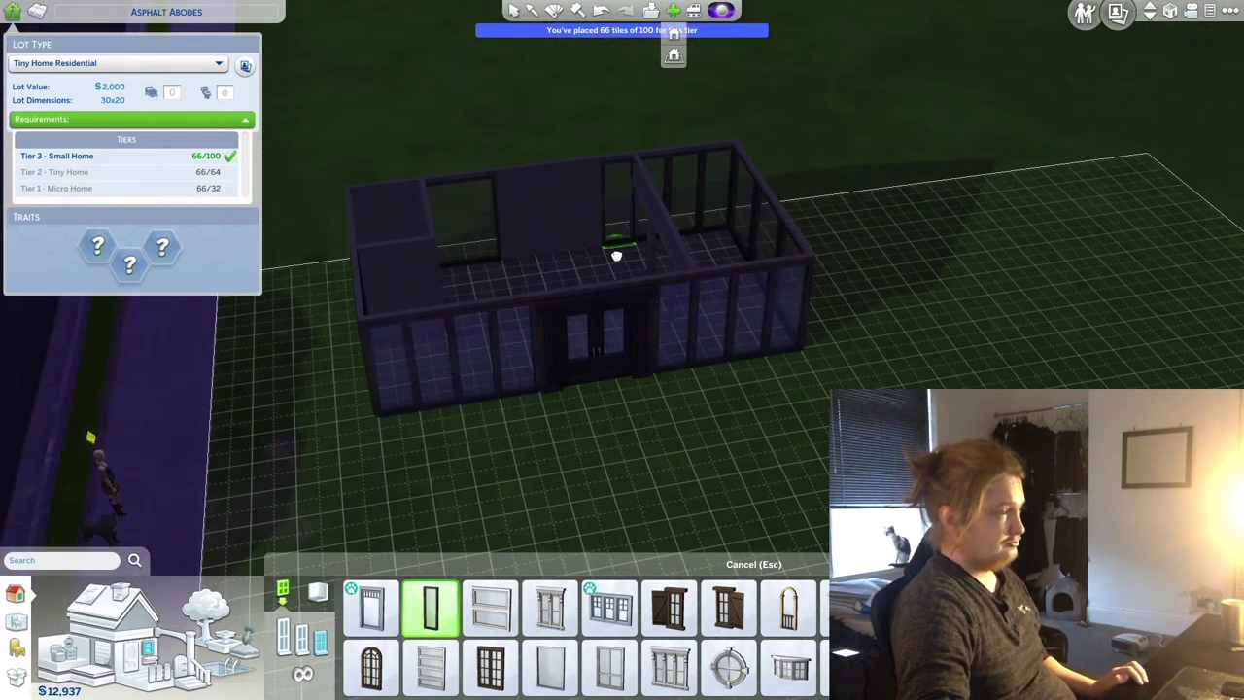
{"action": "left_click", "coordinate": [105, 601]}
{"action": "left_click", "coordinate": [478, 666]}
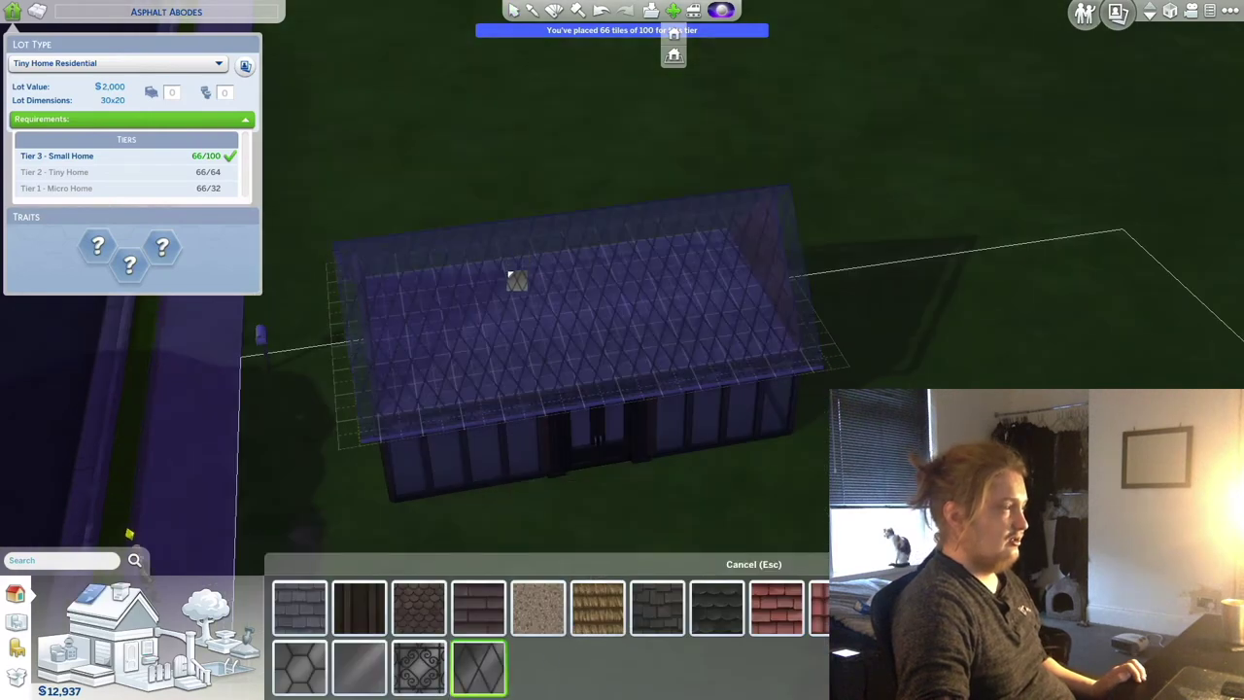
Swap the roof to the plain glass pattern and orbit around to inspect it.
{"action": "left_click", "coordinate": [359, 667]}
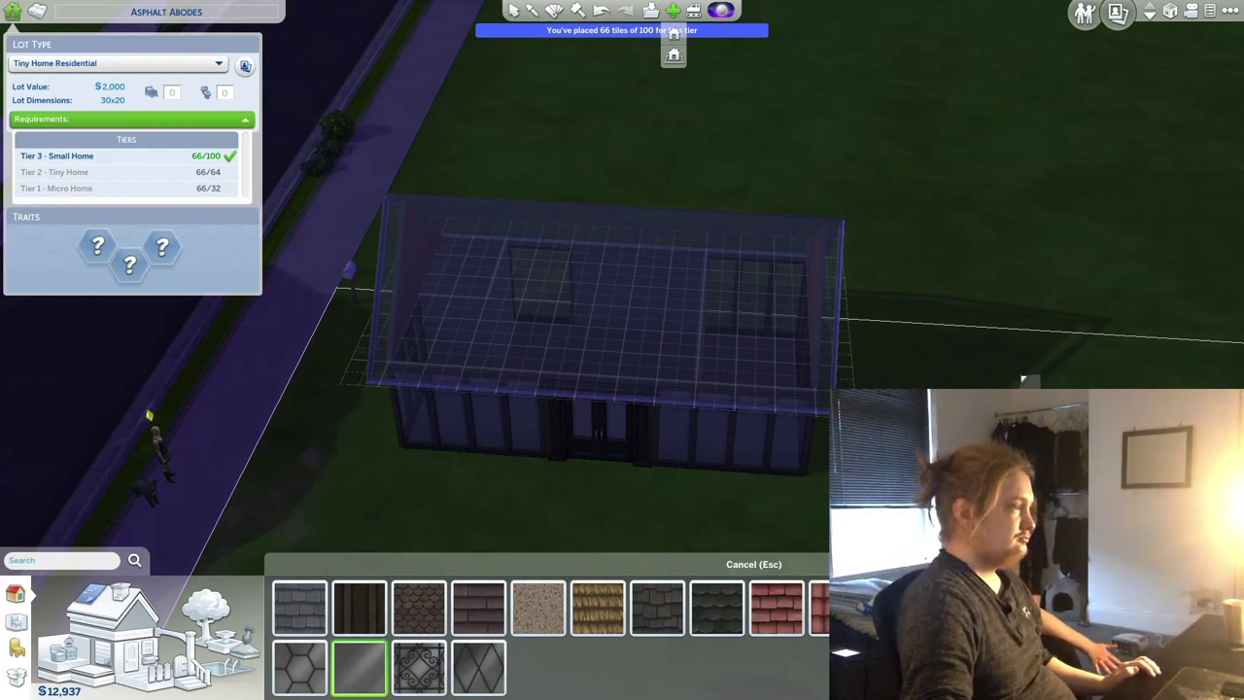
{"action": "key", "text": "e"}
{"action": "key", "text": "q"}
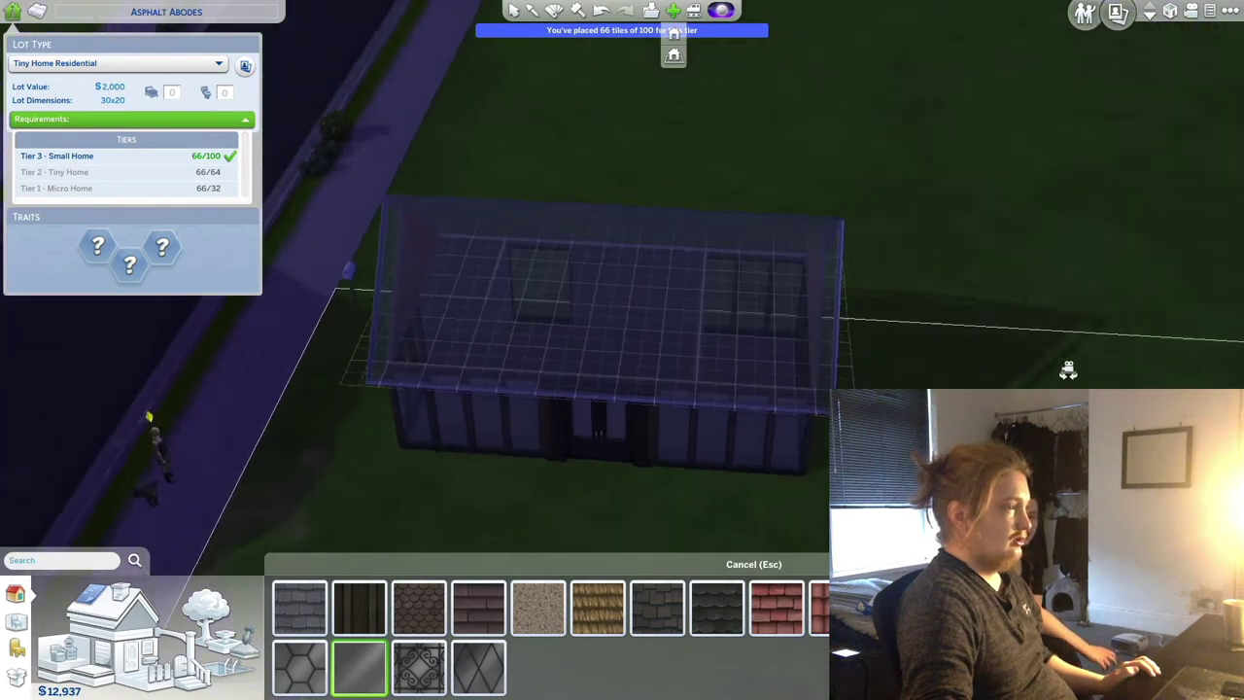
{"action": "key", "text": "q"}
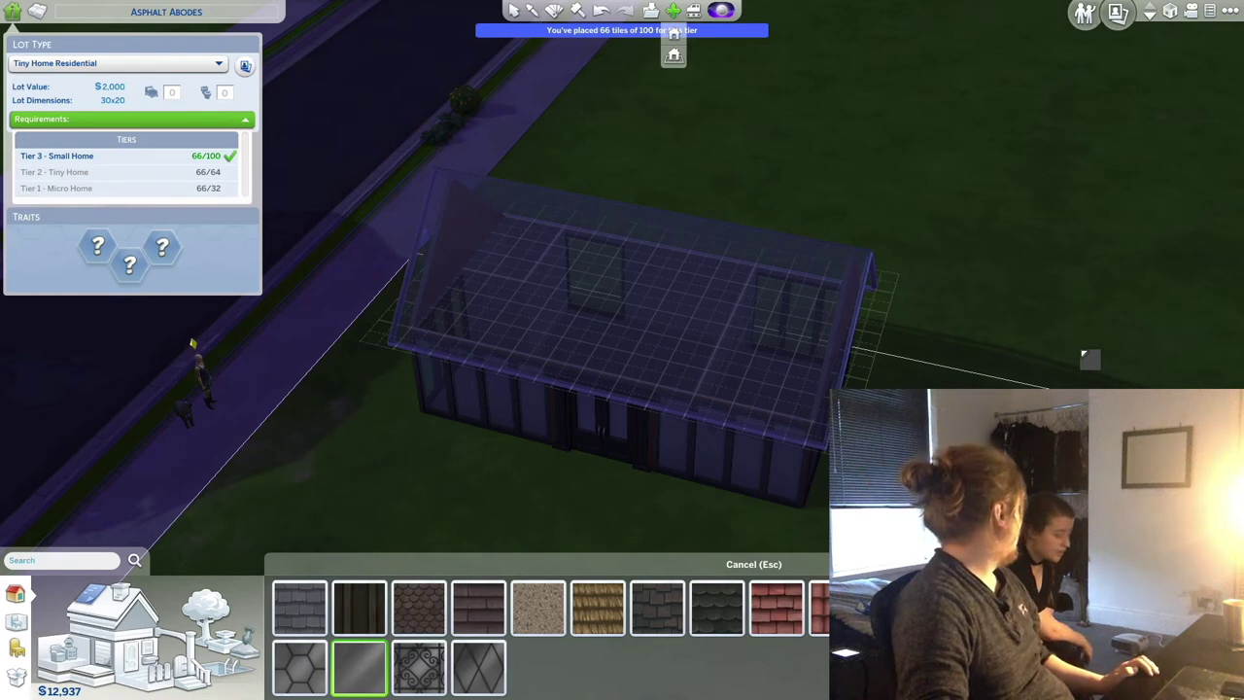
{"action": "key", "text": "d"}
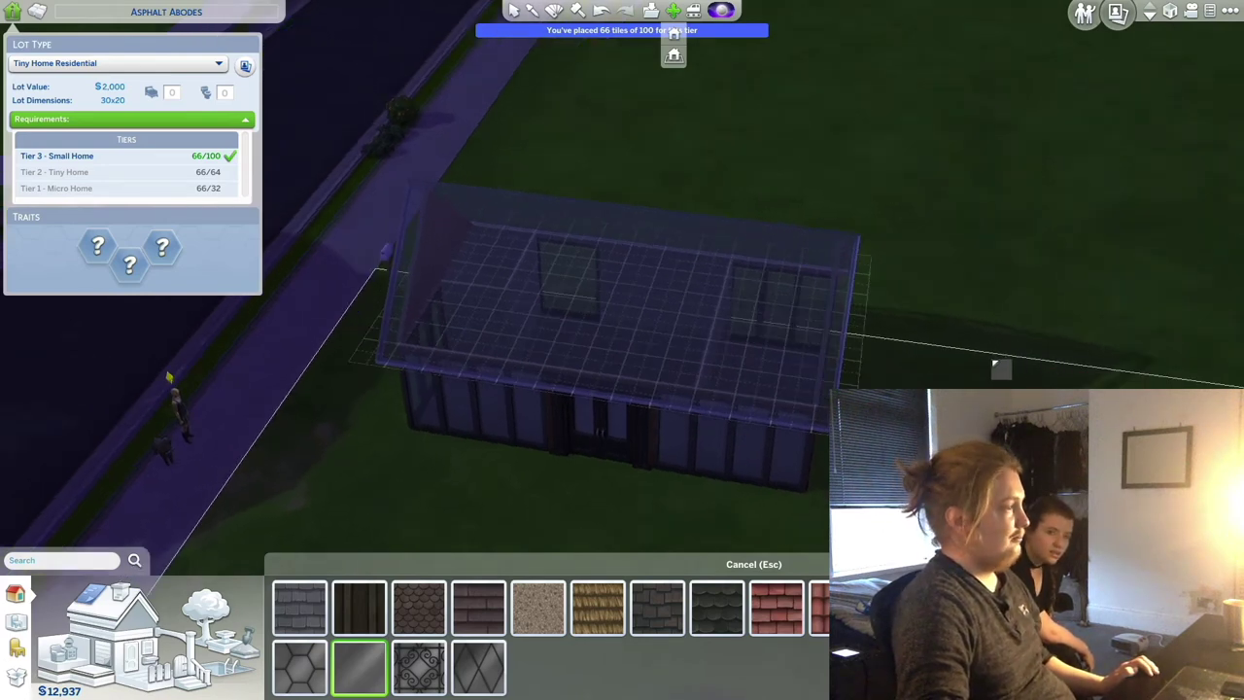
{"action": "key", "text": "d"}
{"action": "key", "text": "e"}
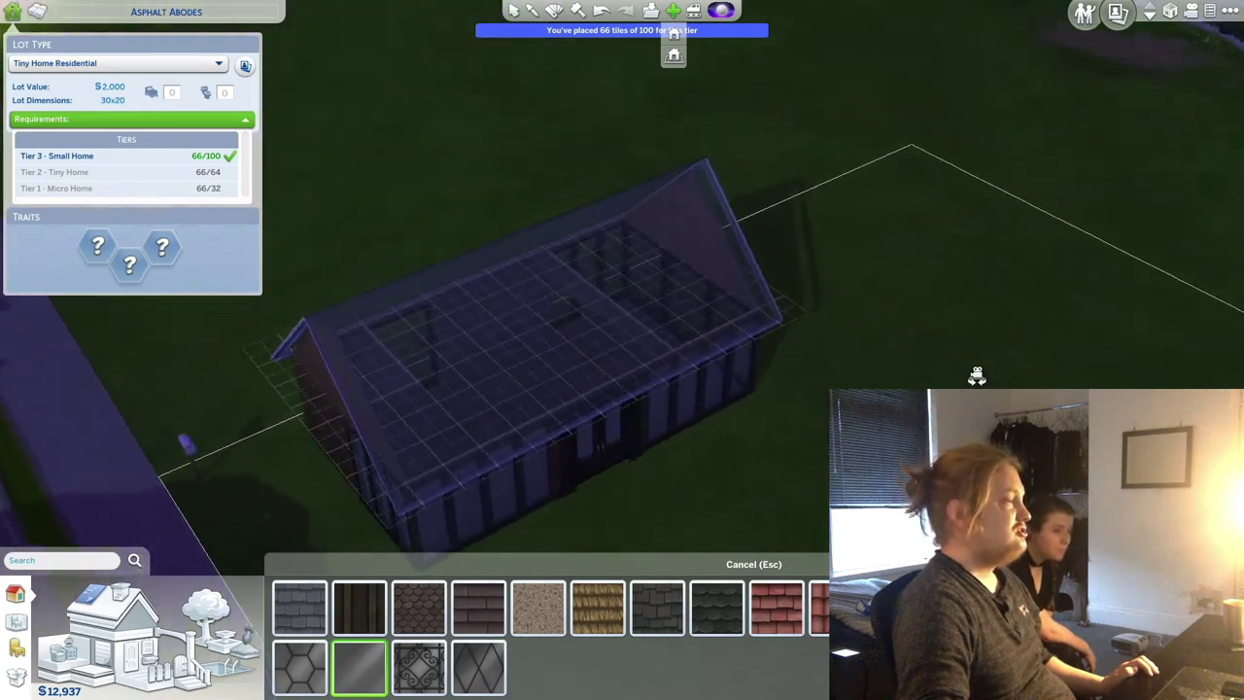
{"action": "key", "text": "e"}
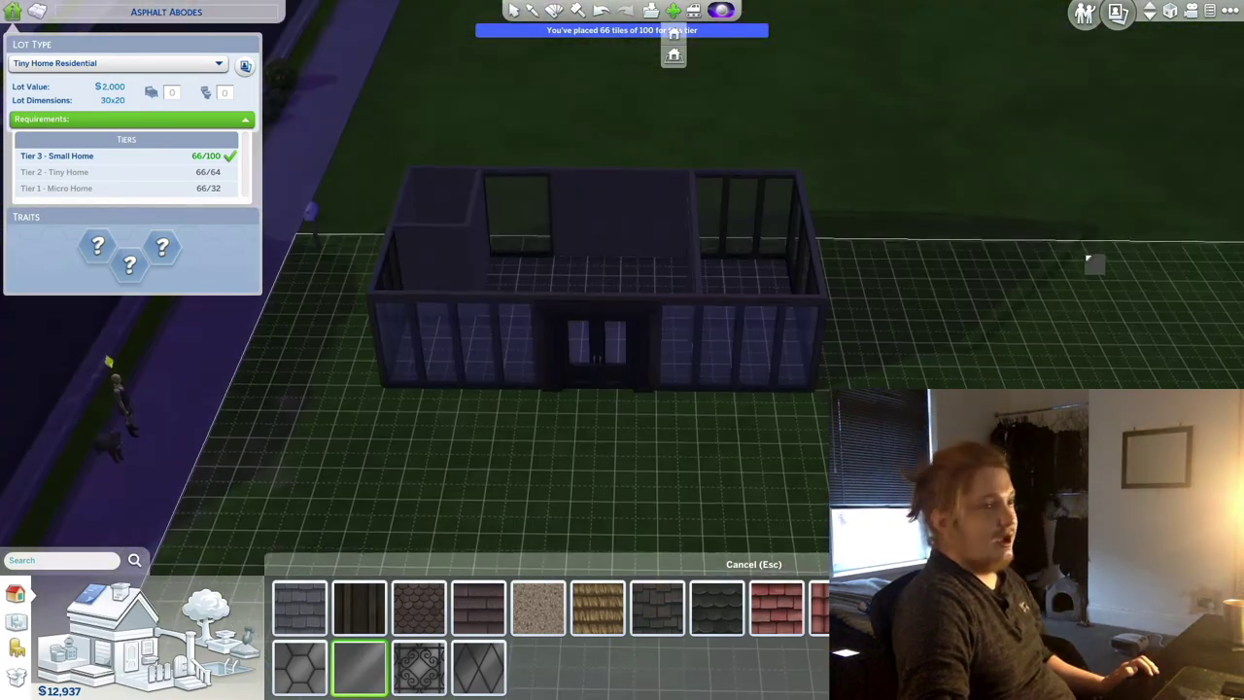